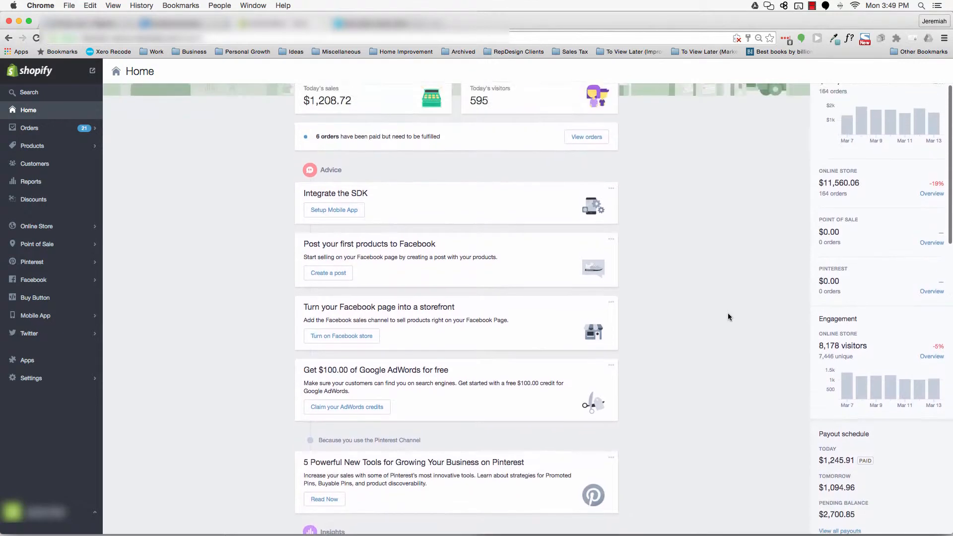
Open the full list of payouts from the payout schedule on the Shopify home dashboard.
scroll(745, 321, down, 1)
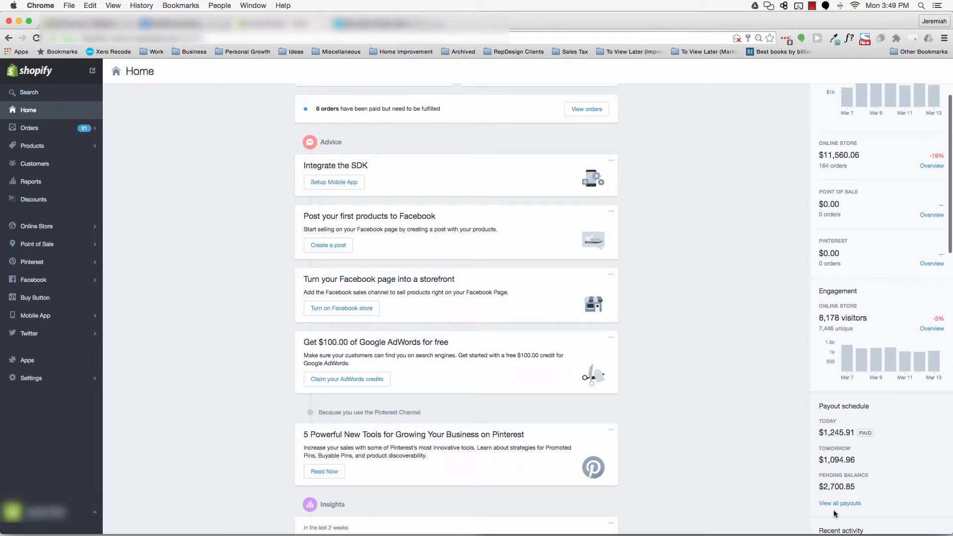
drag(819, 406, 916, 402)
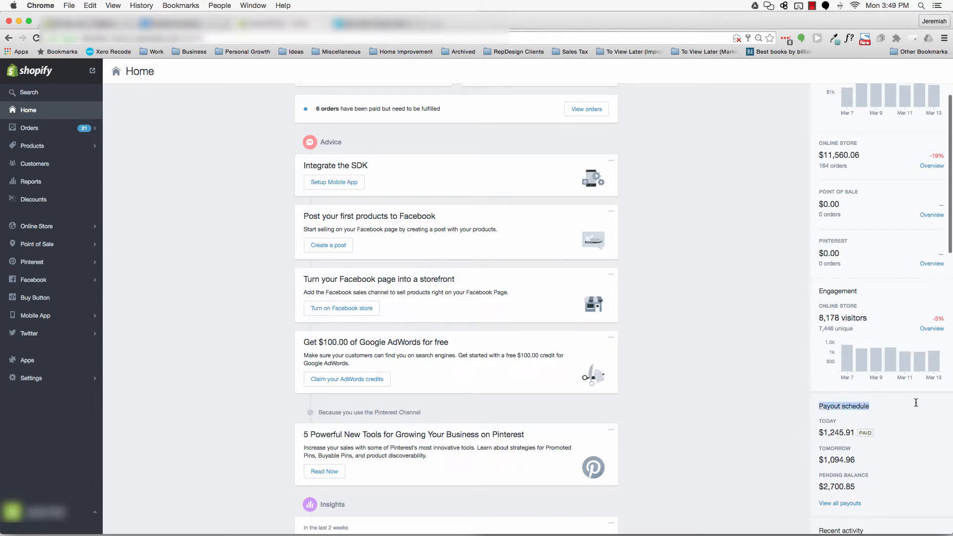
click(892, 463)
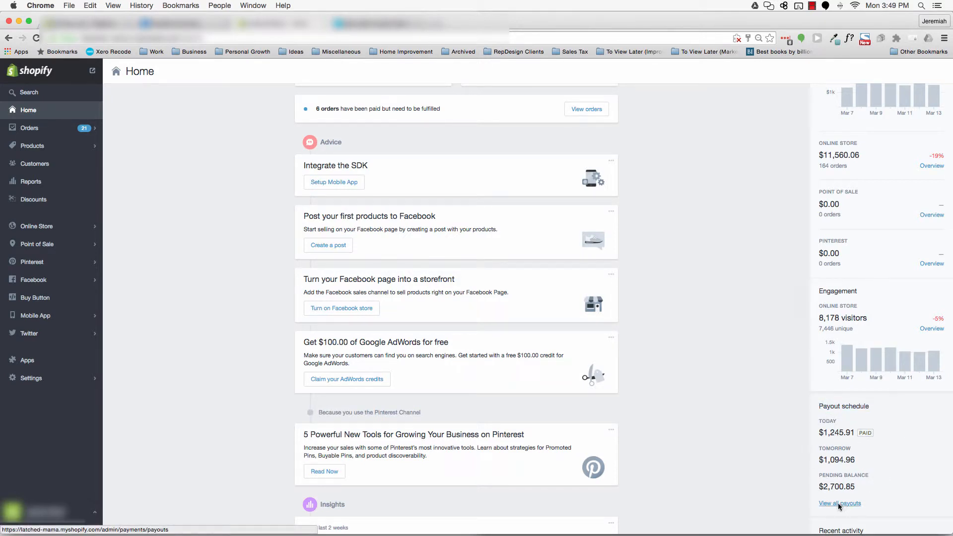
click(840, 504)
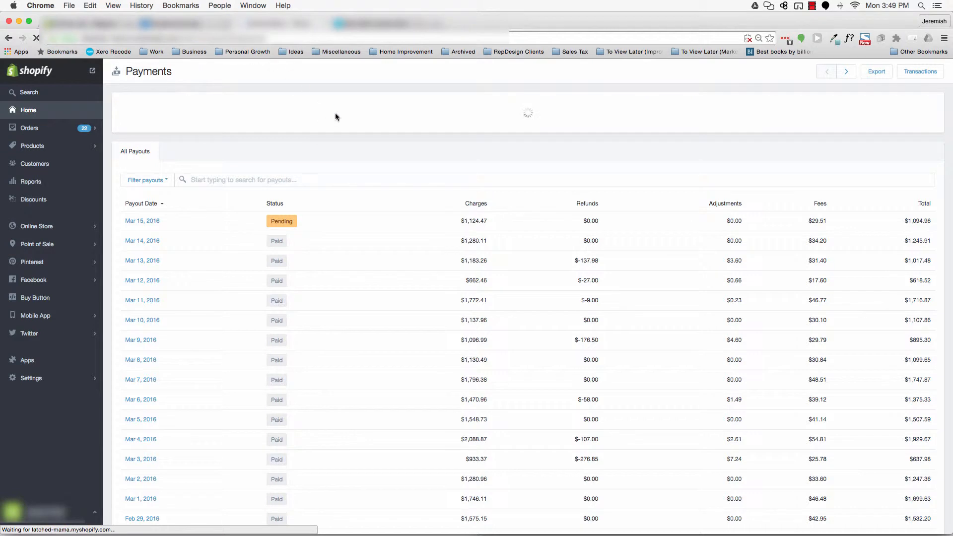
Filter the payouts to payout dates after 2016-01-31 and before 2016-03-01, and look through the filtered list.
click(148, 179)
click(147, 243)
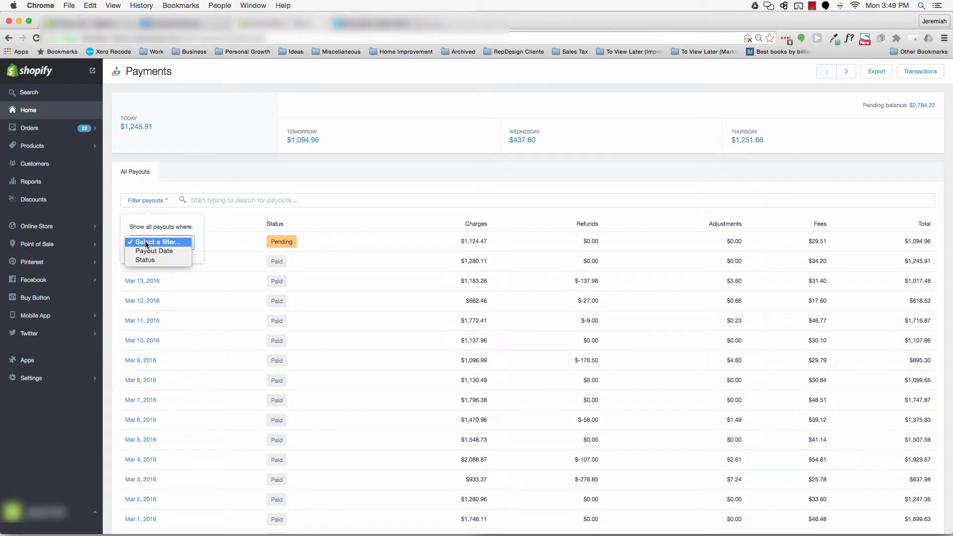
click(150, 251)
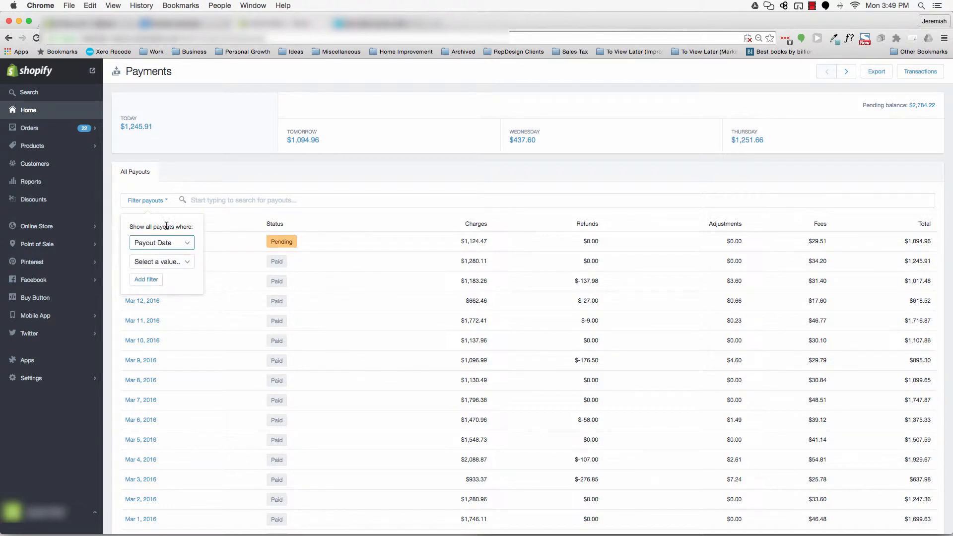
click(159, 261)
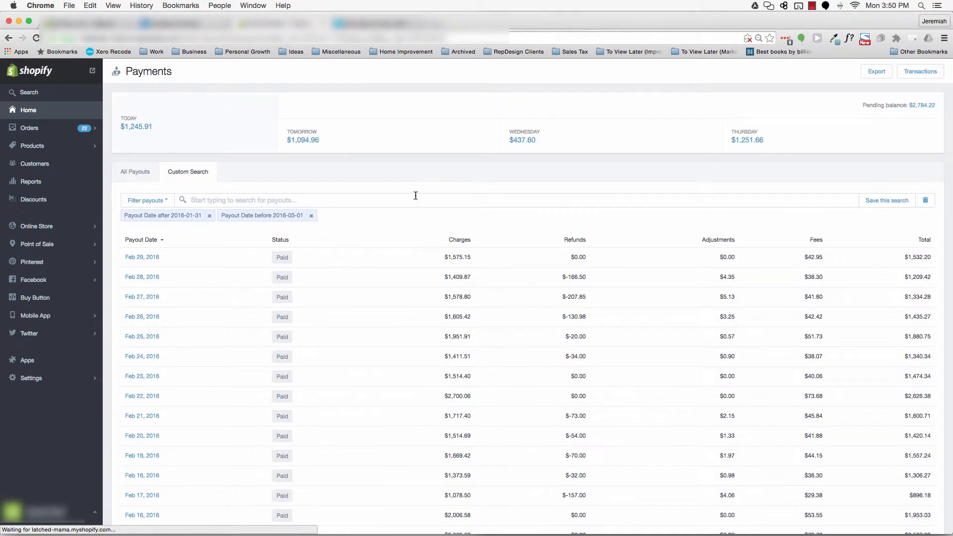
scroll(416, 195, down, 3)
scroll(416, 195, down, 2)
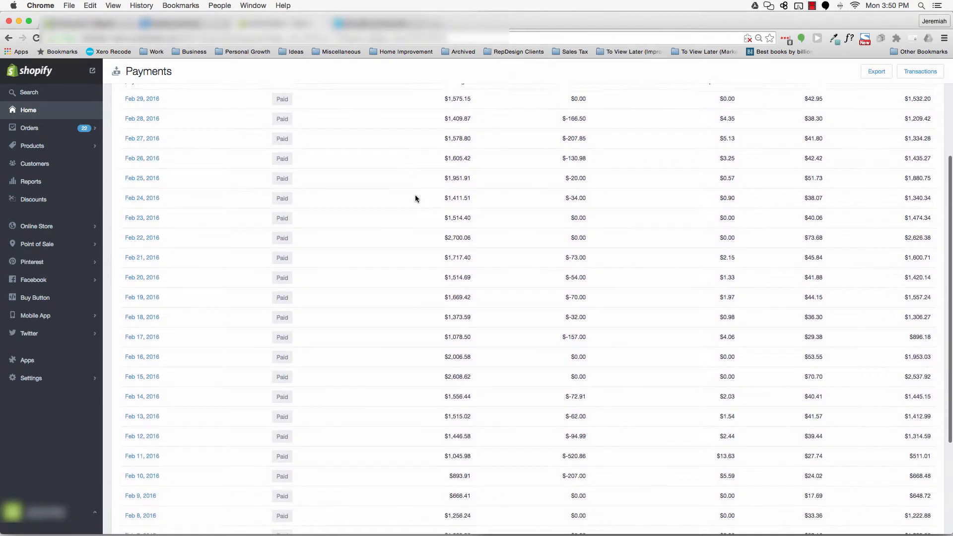
scroll(682, 144, down, 5)
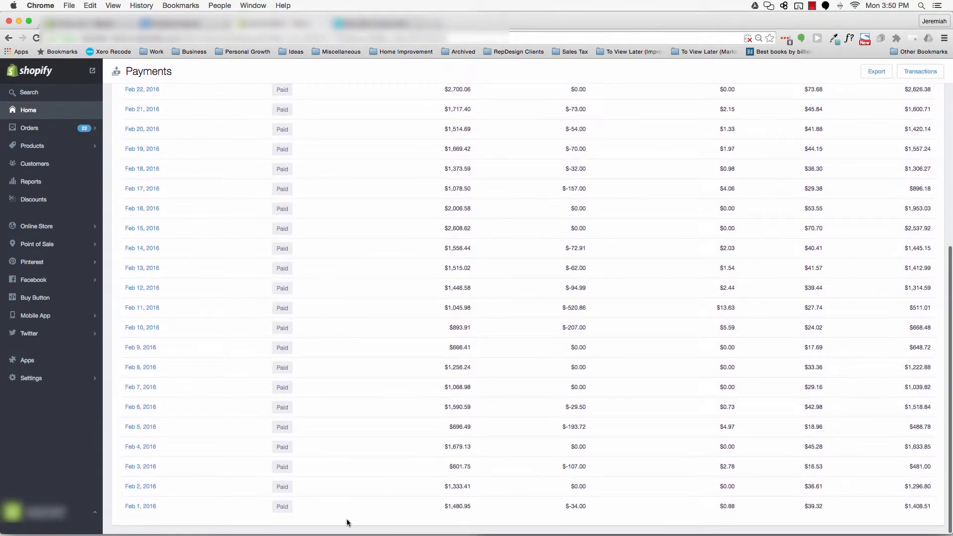
scroll(857, 413, up, 10)
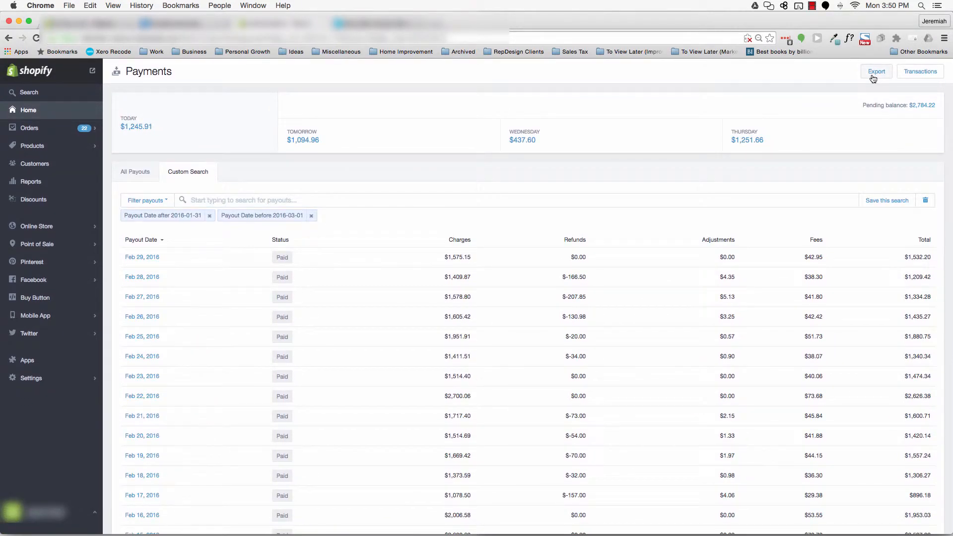
Switch to the Excel workbook "2. Feb Shopify Payouts.xlsx" and enlarge its window to fill the screen.
mouse_move(649, 532)
click(590, 509)
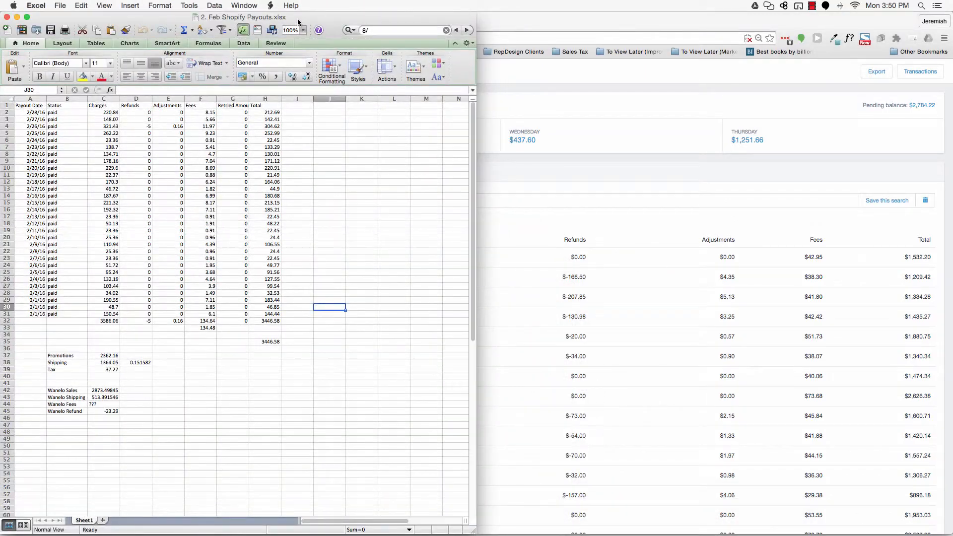
drag(298, 20, 389, 1)
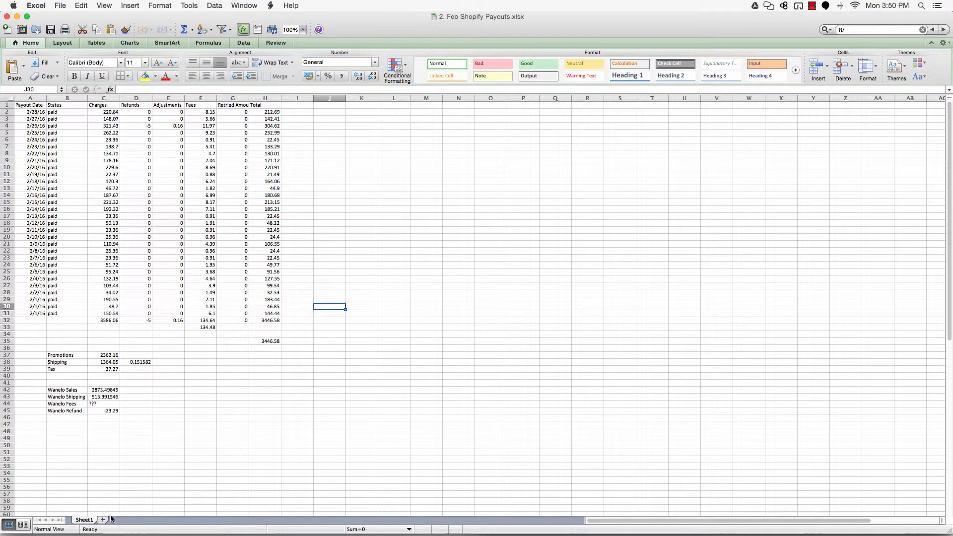
Copy the payout table A1:H31 from Sheet1 into a new sheet, starting at cell A1.
drag(24, 106, 271, 315)
key(super+c)
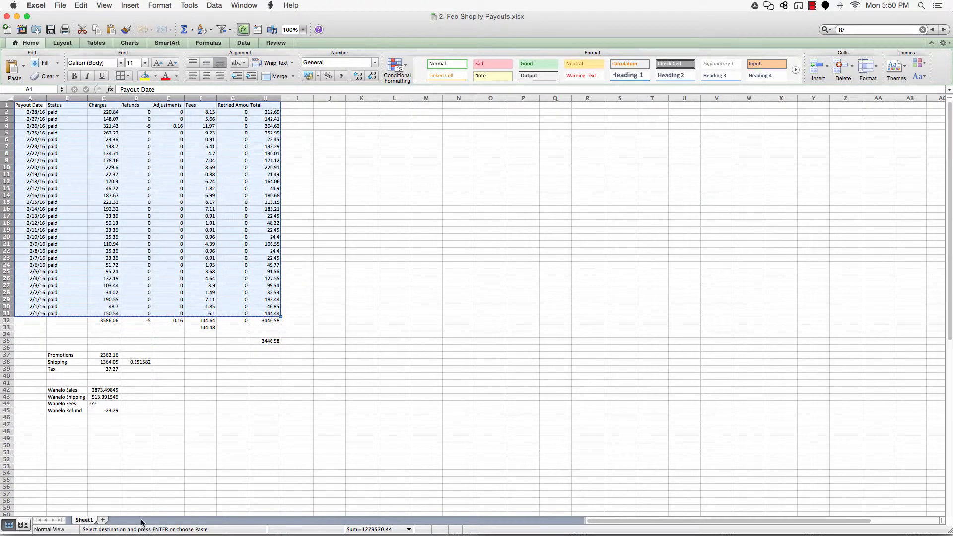
click(103, 520)
key(super+v)
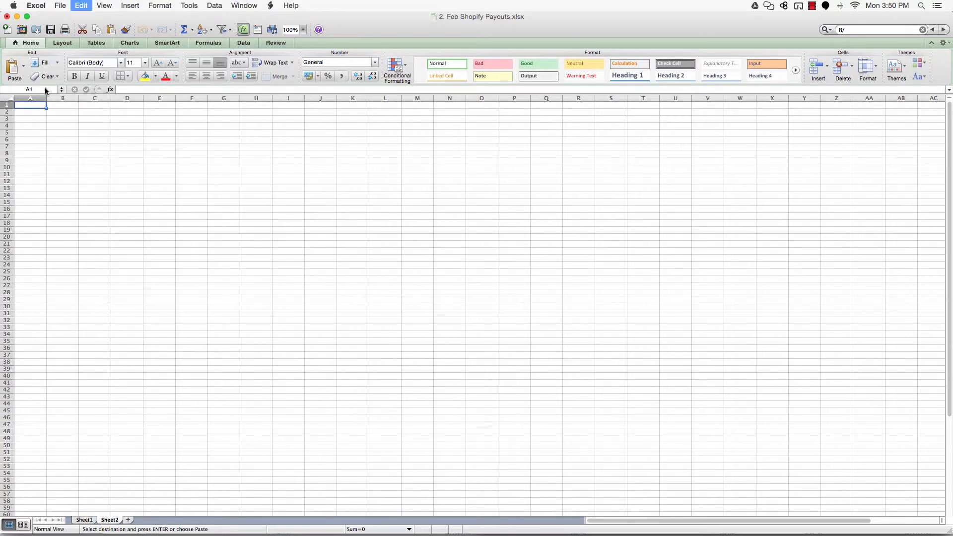
click(195, 375)
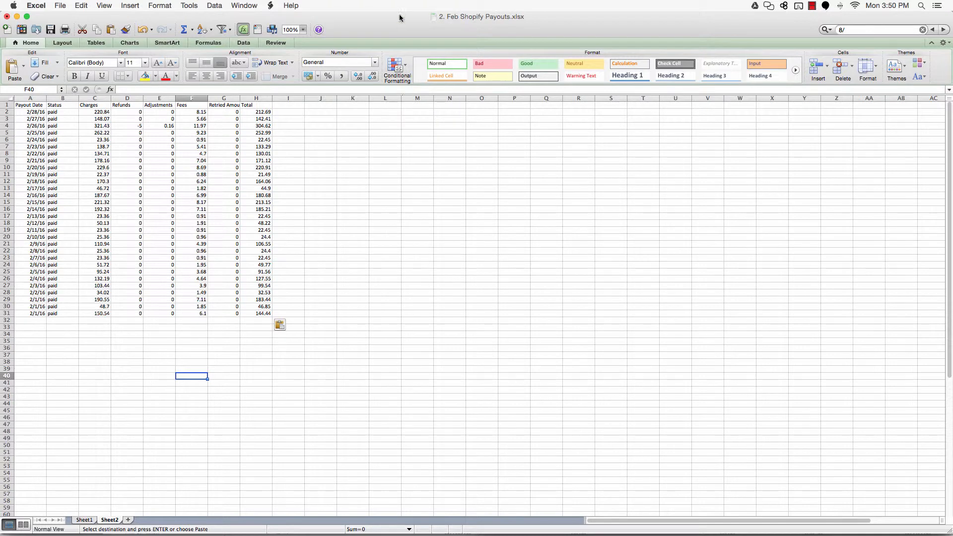
Switch to the PowerPoint presentation "Shopify Accounting.pptx" and show slide 2, "The Accounting Problem".
mouse_move(549, 534)
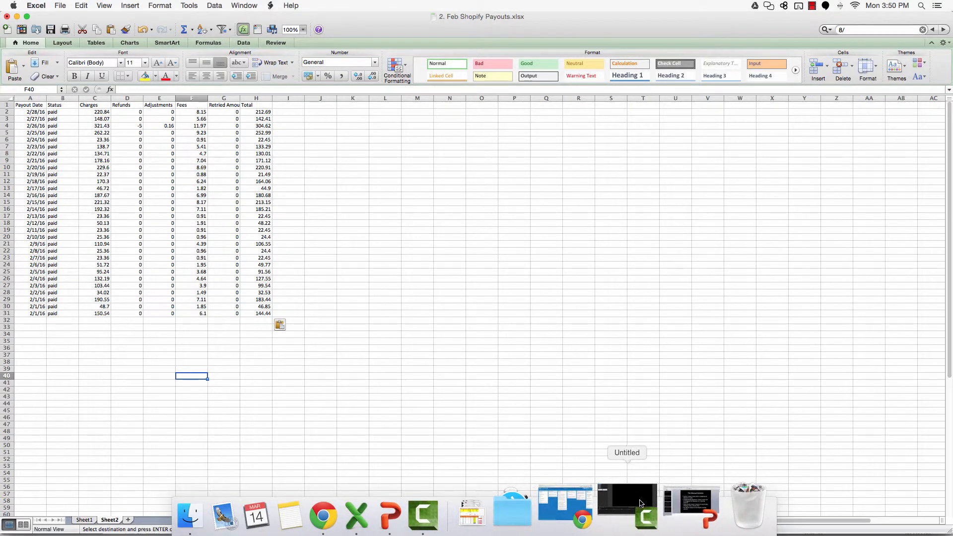
click(665, 501)
click(93, 160)
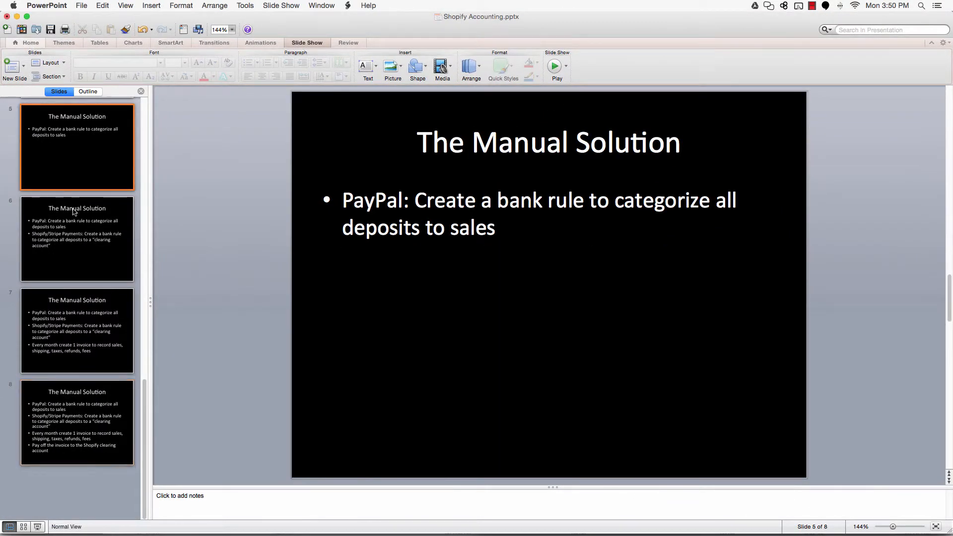
scroll(94, 160, up, 5)
click(81, 224)
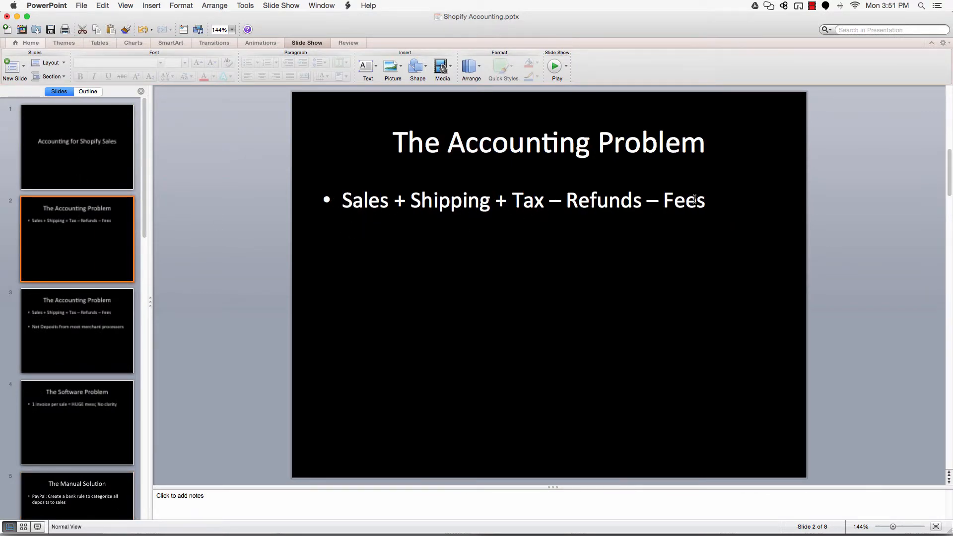
Arrange the payouts workbook and the presentation side by side, with Excel on the left half and PowerPoint on the right.
drag(549, 22, 952, 255)
click(249, 139)
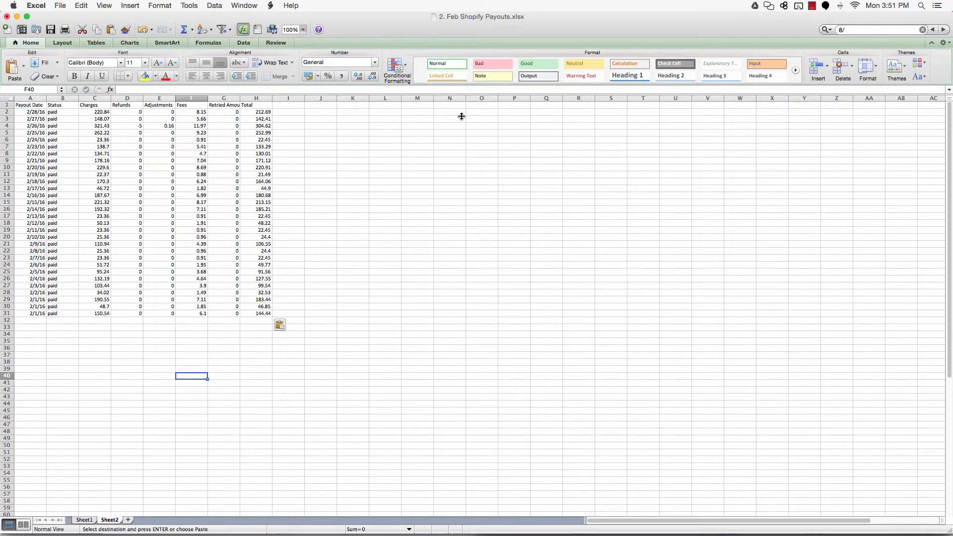
drag(550, 18, 0, 260)
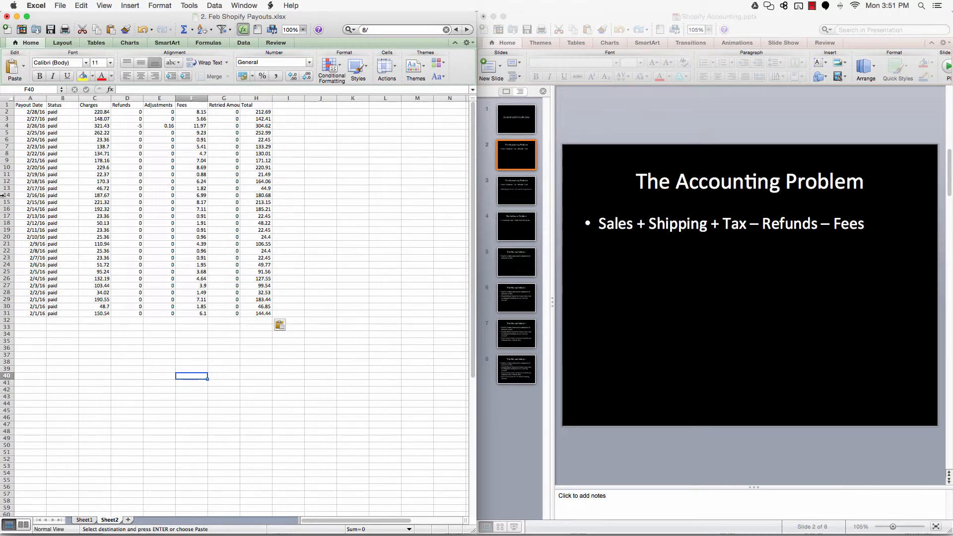
Total the Charges column in cell C32 with the formula =SUM(C2:C31).
drag(95, 105, 100, 321)
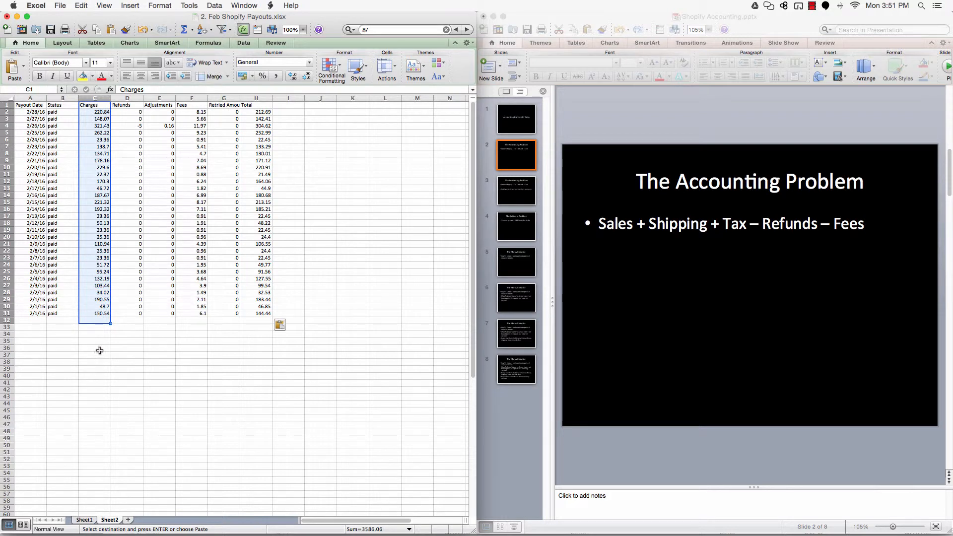
click(99, 345)
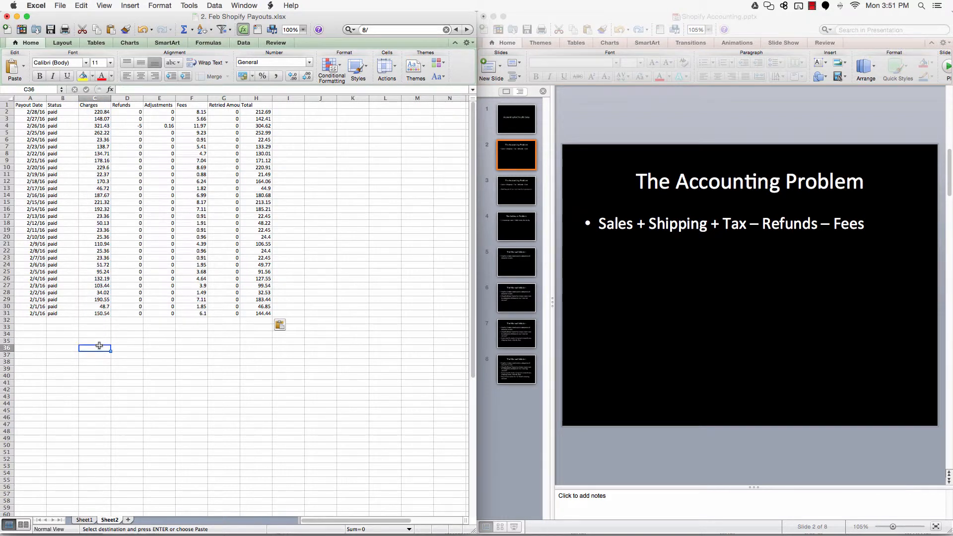
click(95, 321)
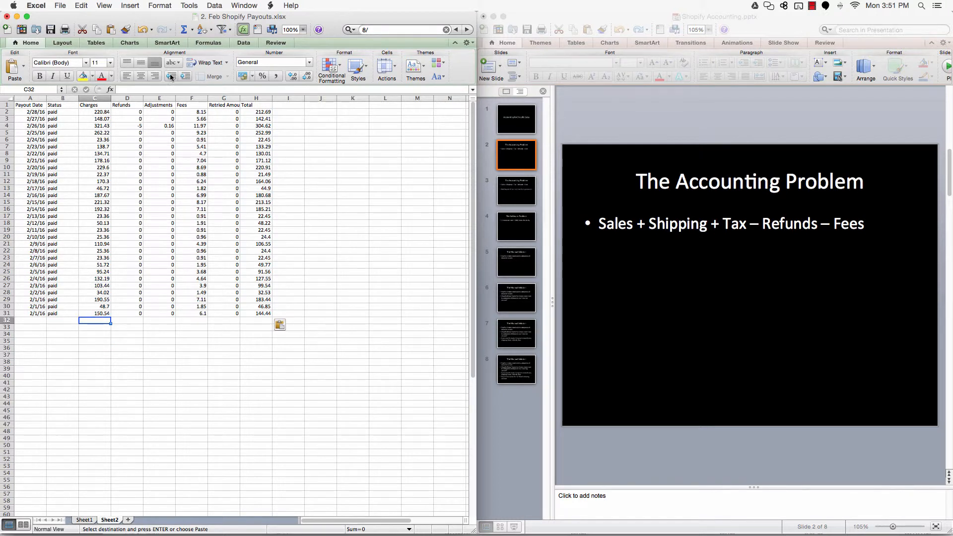
click(184, 31)
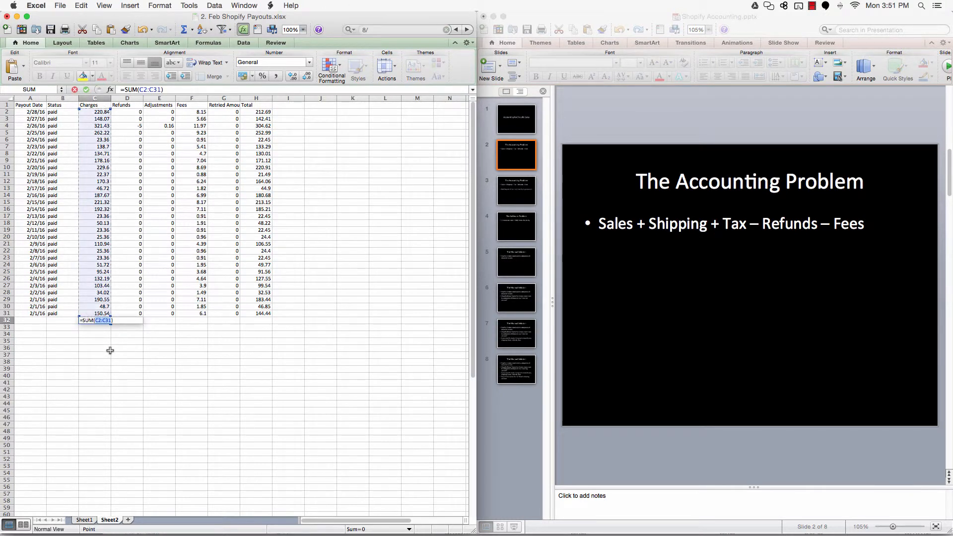
key(Return)
Fill the sum formula from C32 across row 32 through the Total column in H32.
click(99, 321)
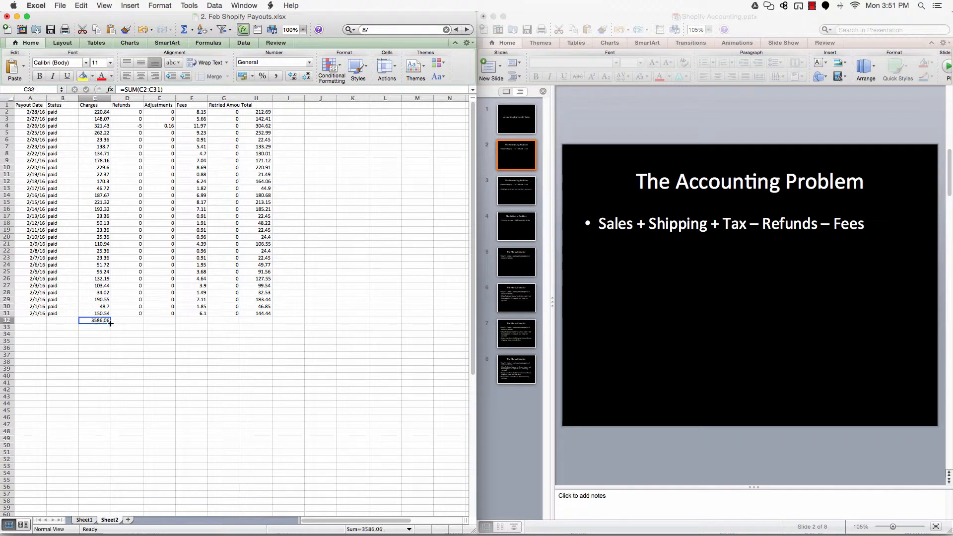
drag(111, 324, 263, 323)
click(246, 349)
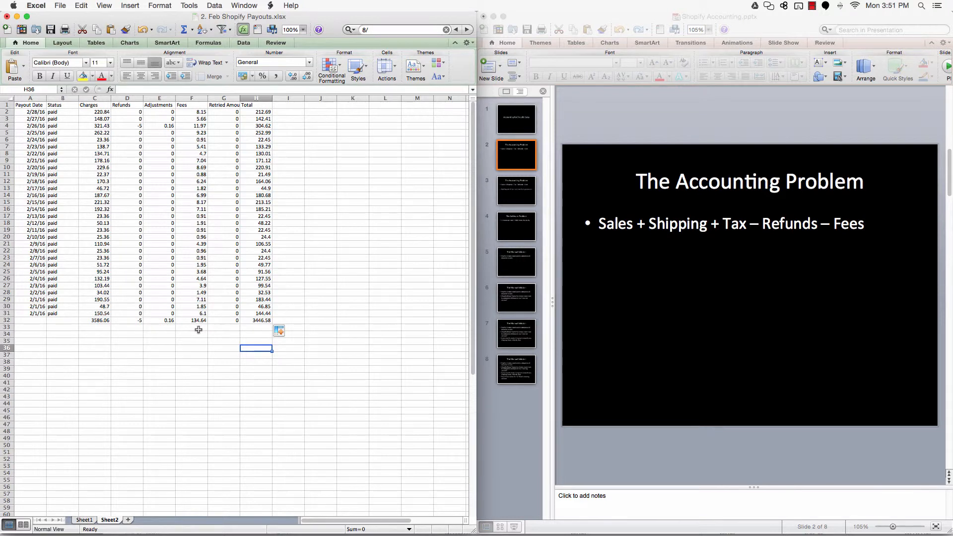
Calculate the fees net of adjustments in cell F33 with the formula =F32-E32.
click(198, 330)
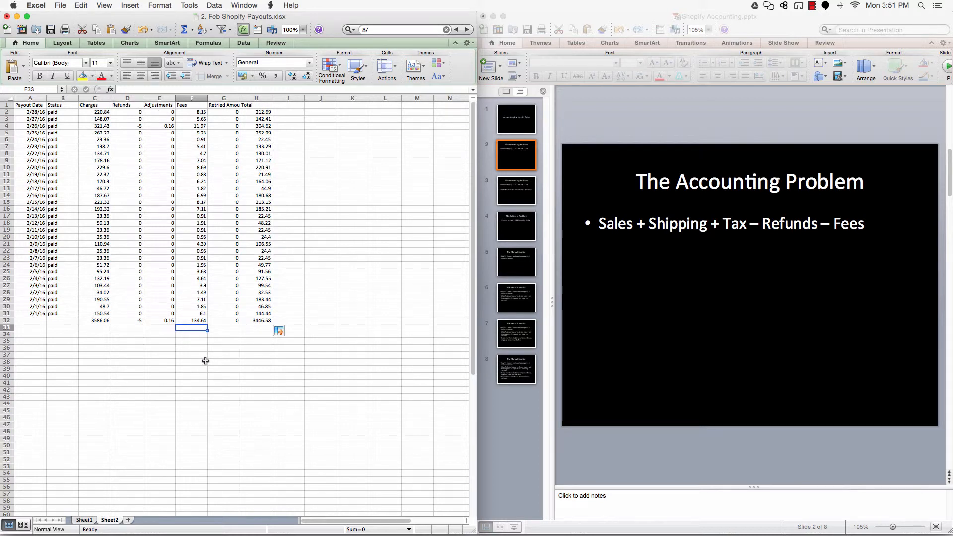
text(=)
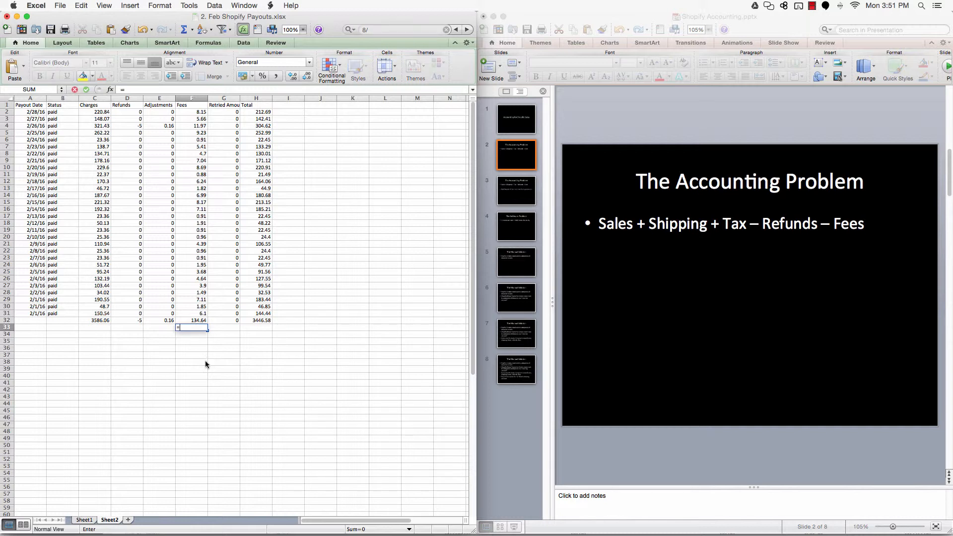
click(196, 322)
text(-)
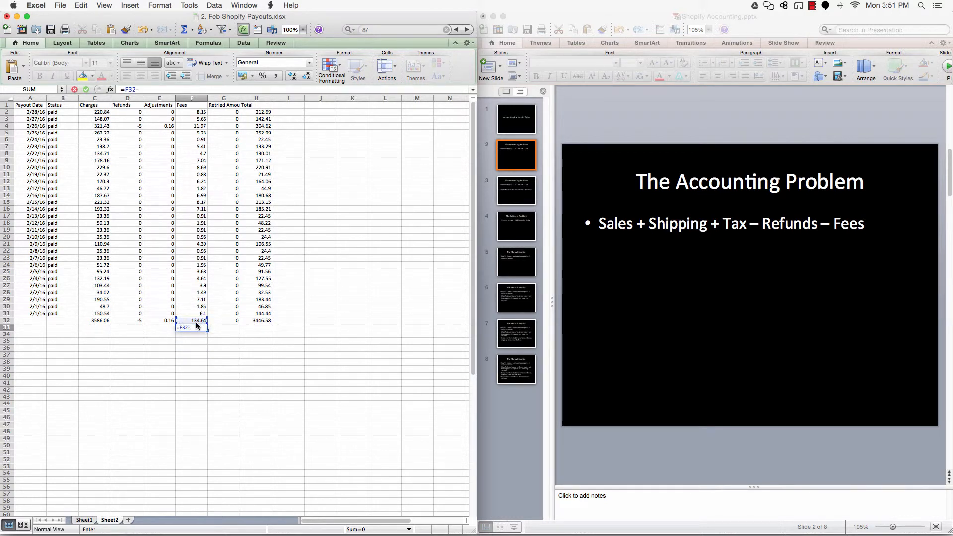
click(171, 320)
key(Return)
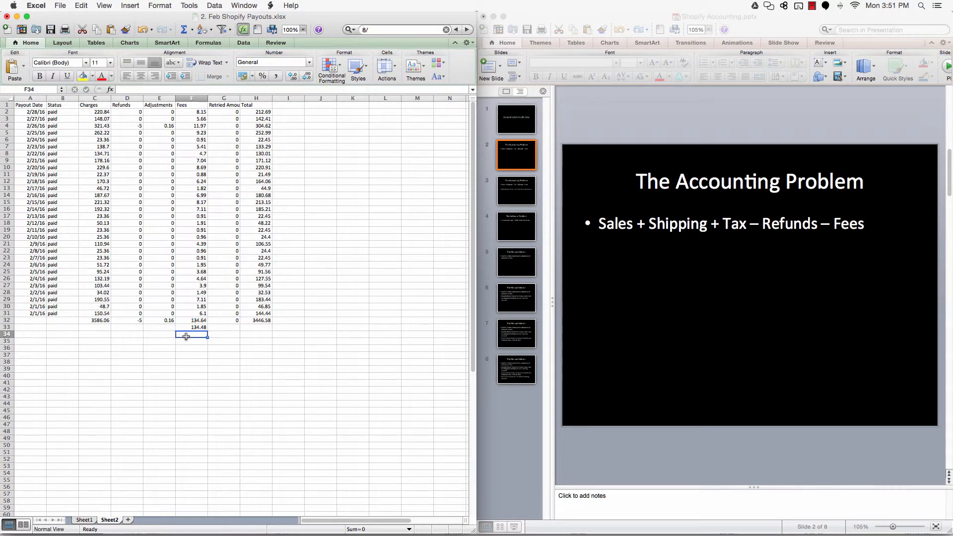
Check the payout total in cell H35 by adding charges and refunds and subtracting net fees with =C32+D32-F33.
click(256, 342)
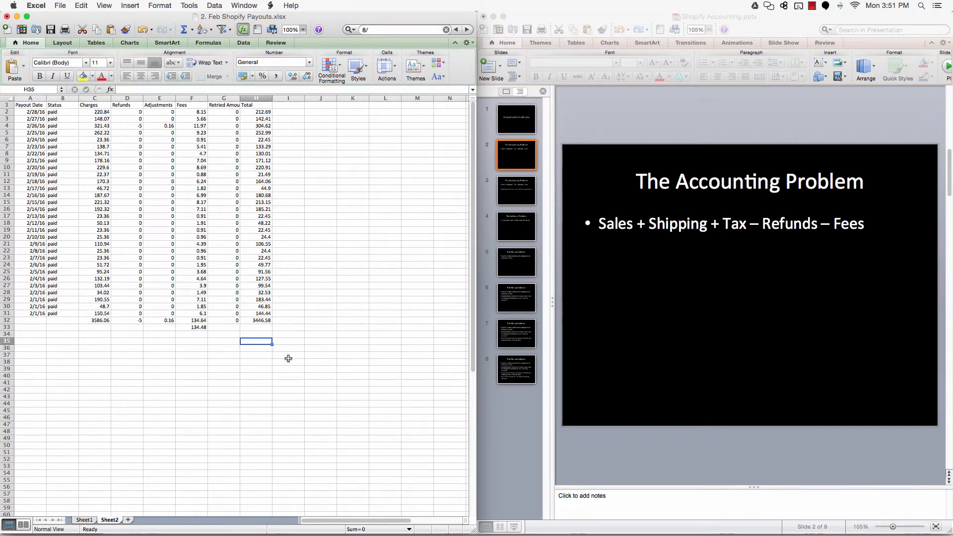
text(=)
click(100, 320)
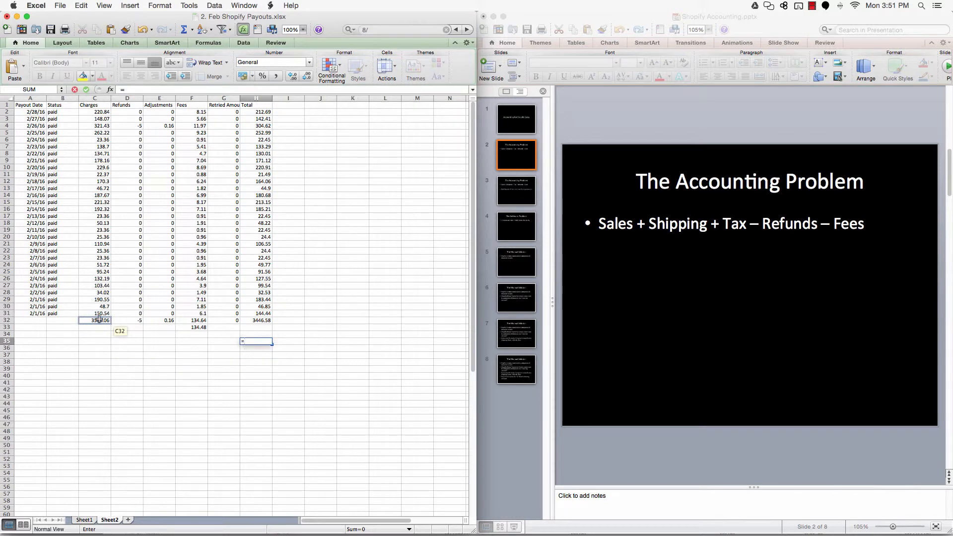
text(+)
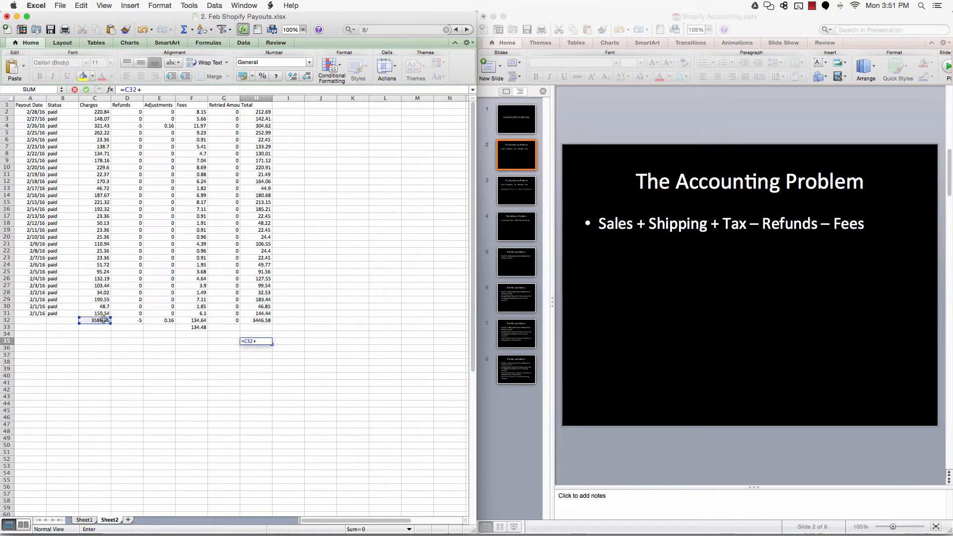
click(136, 321)
text(-)
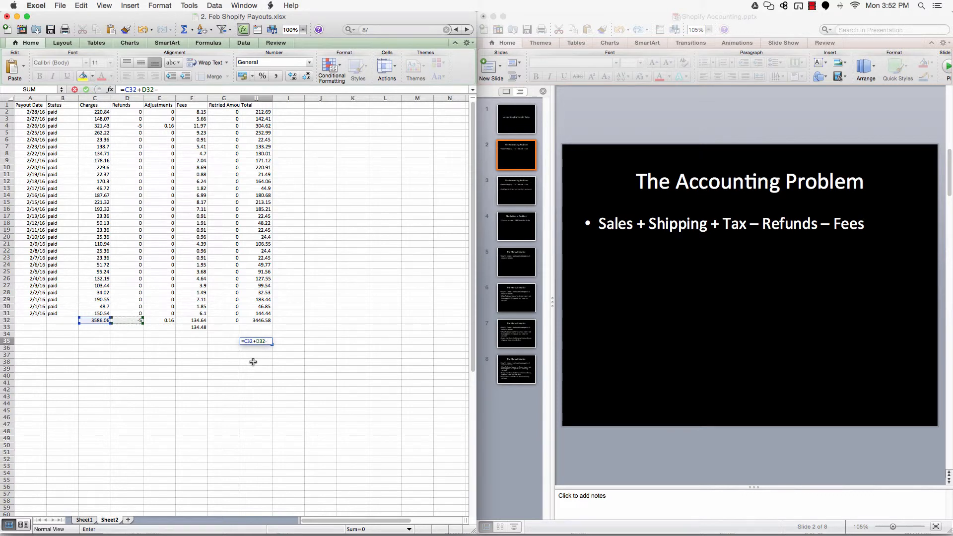
click(194, 328)
key(Return)
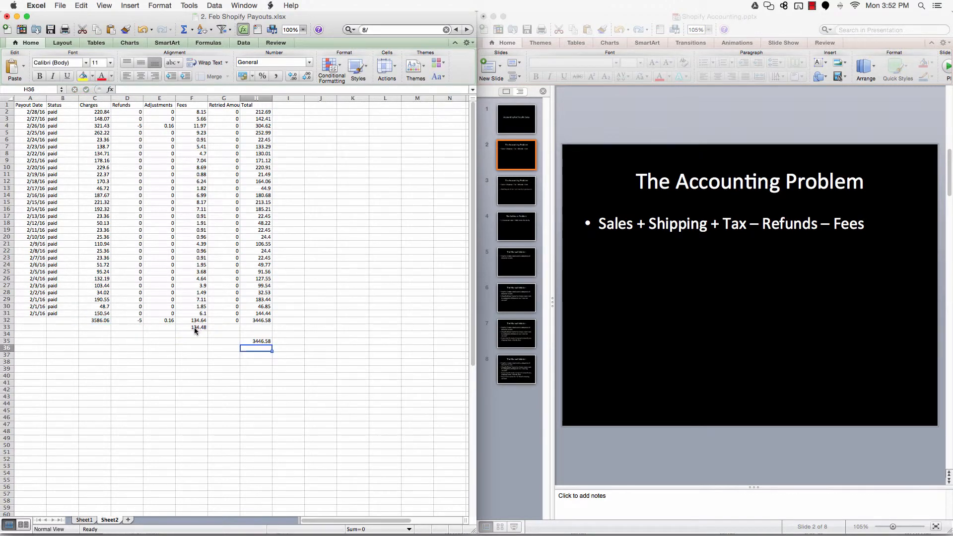
Compare the Total column sum in H32 with the calculated payout check in H35.
click(250, 342)
click(257, 321)
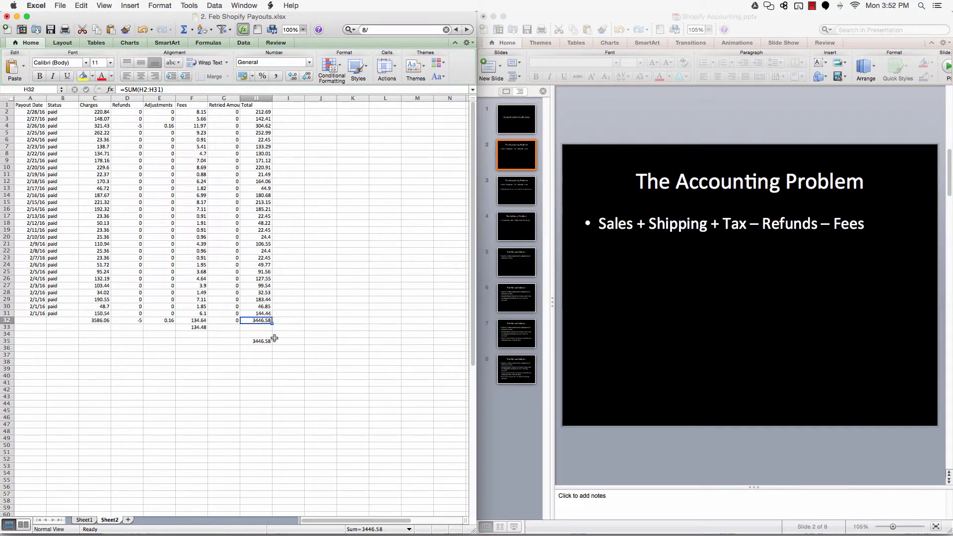
click(263, 342)
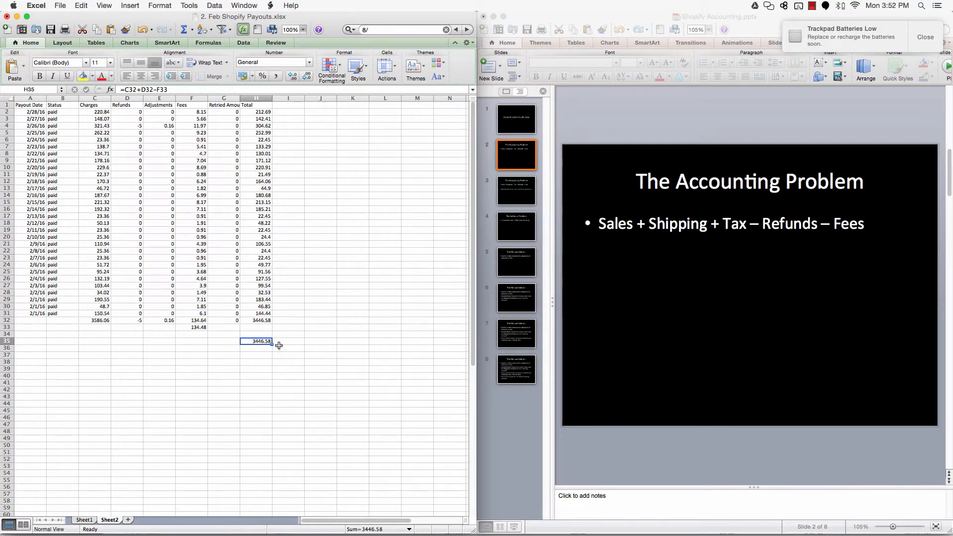
Dismiss the battery notification, minimize the presentation, and switch to the draft Shopify invoice in Xero in Chrome.
click(926, 38)
mouse_move(627, 519)
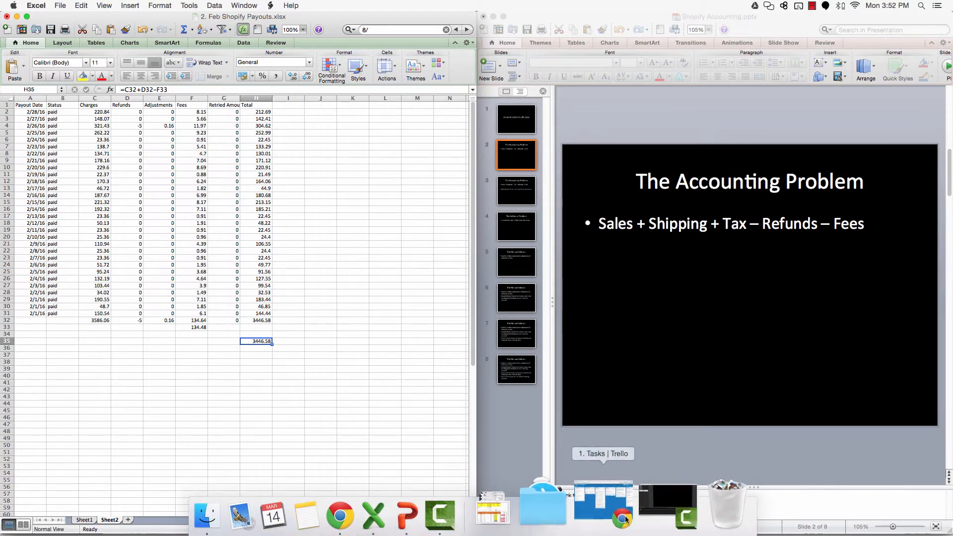
click(494, 17)
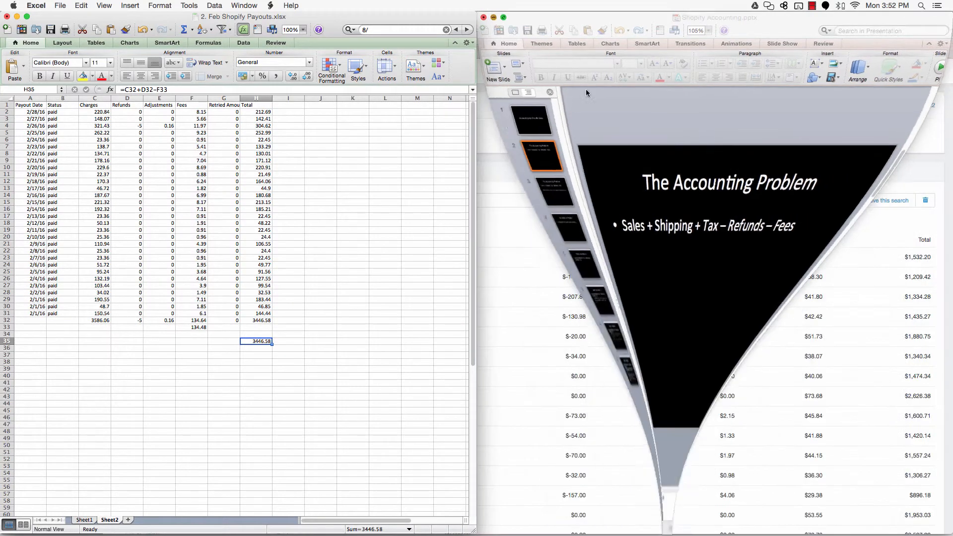
click(588, 31)
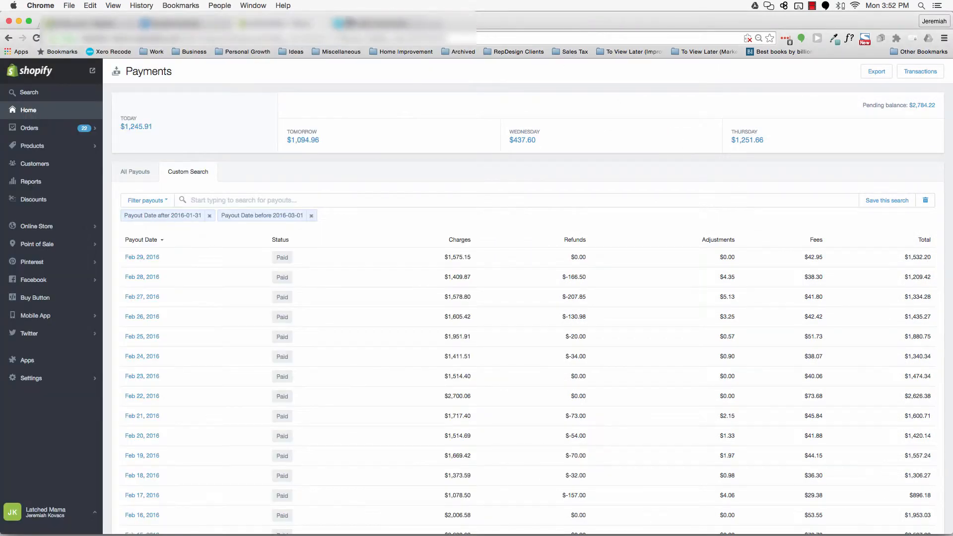
click(376, 25)
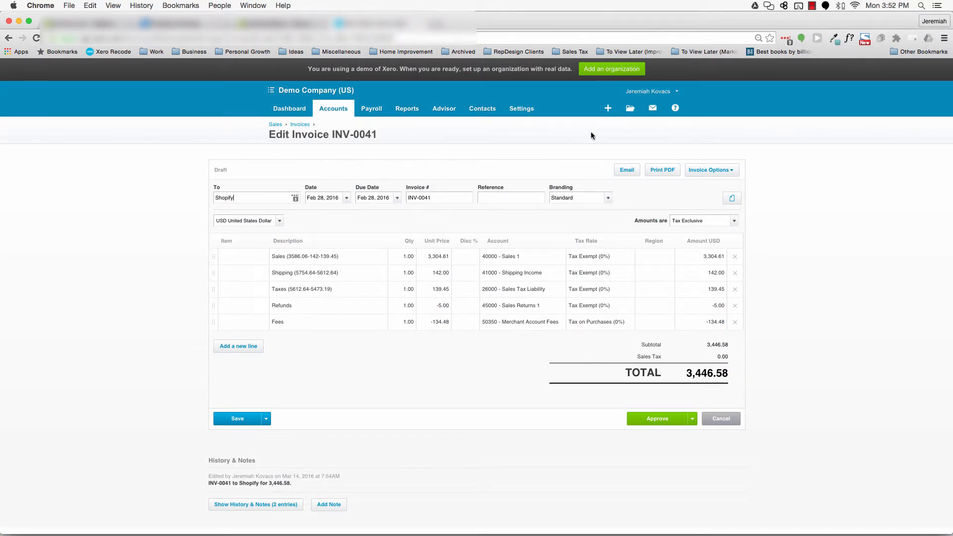
Place the Xero draft invoice side by side with the February payouts workbook.
click(607, 109)
click(129, 205)
double_click(240, 194)
click(320, 199)
drag(469, 22, 952, 227)
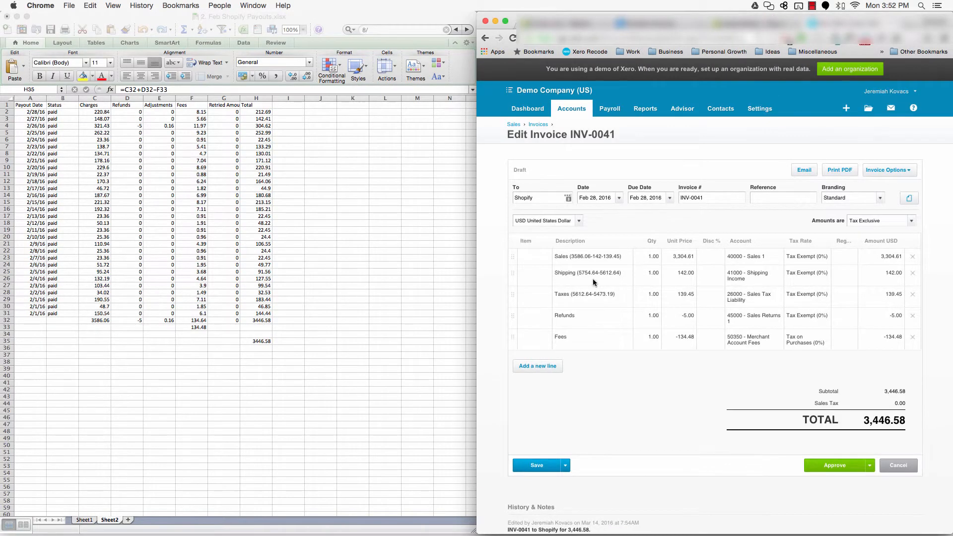
Compare the net fees in F33 and refunds total in D32 with the invoice's Fees and Refunds unit prices.
click(200, 326)
click(197, 329)
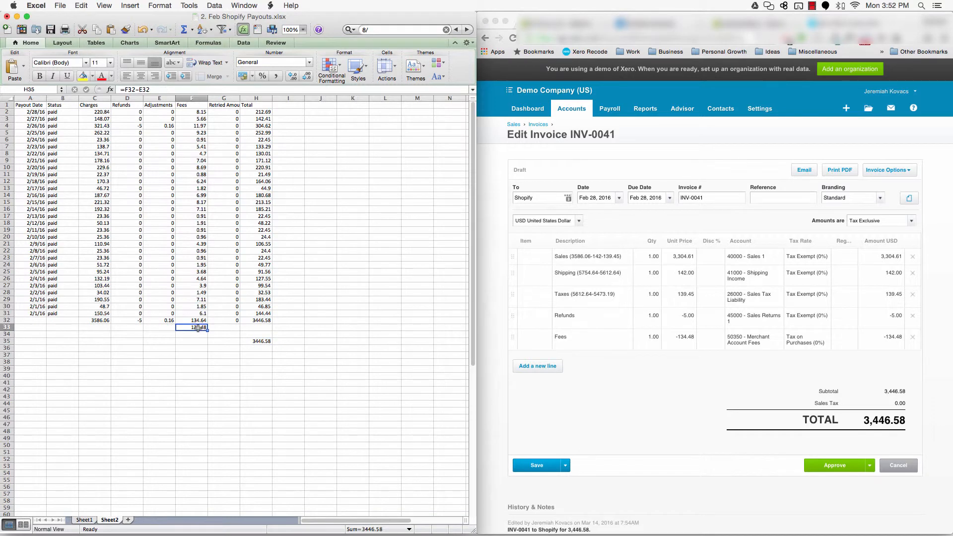
click(679, 339)
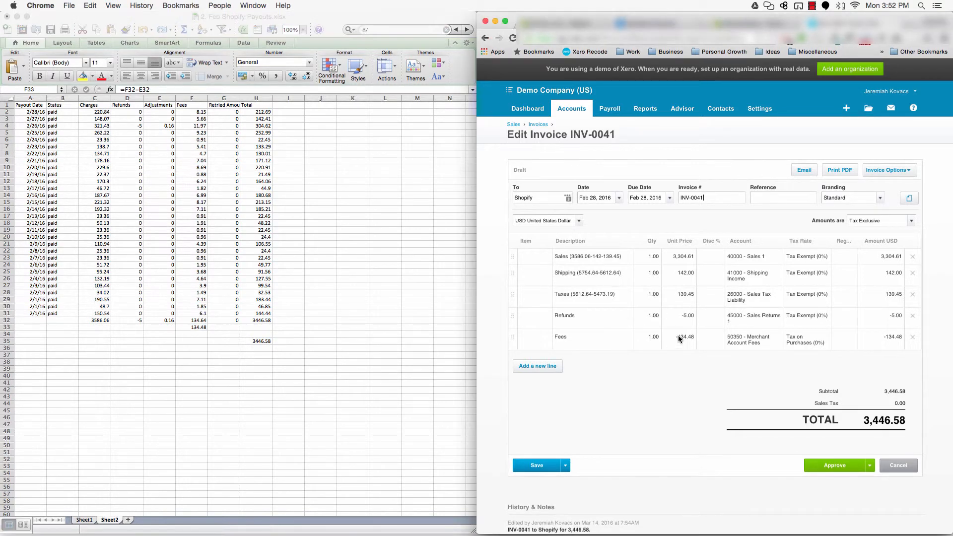
click(134, 324)
click(132, 320)
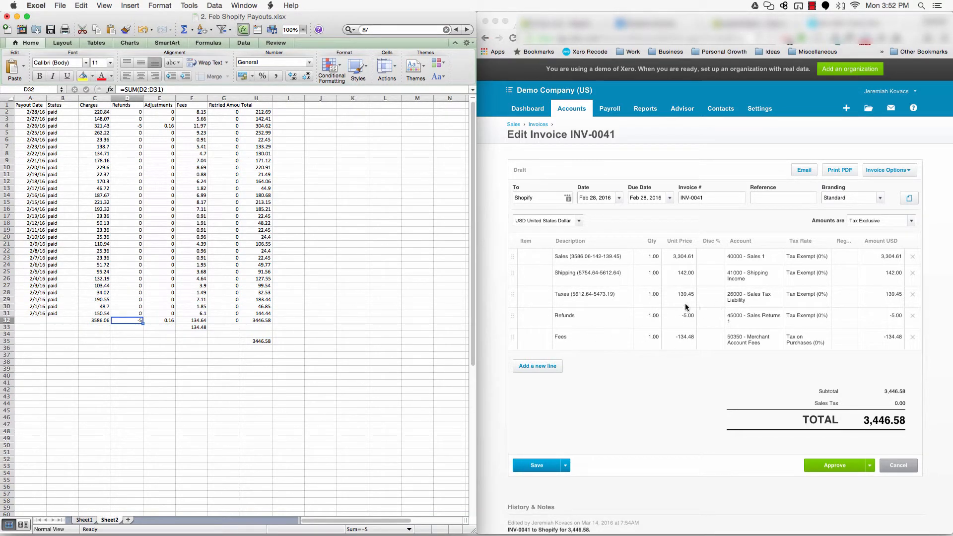
click(673, 317)
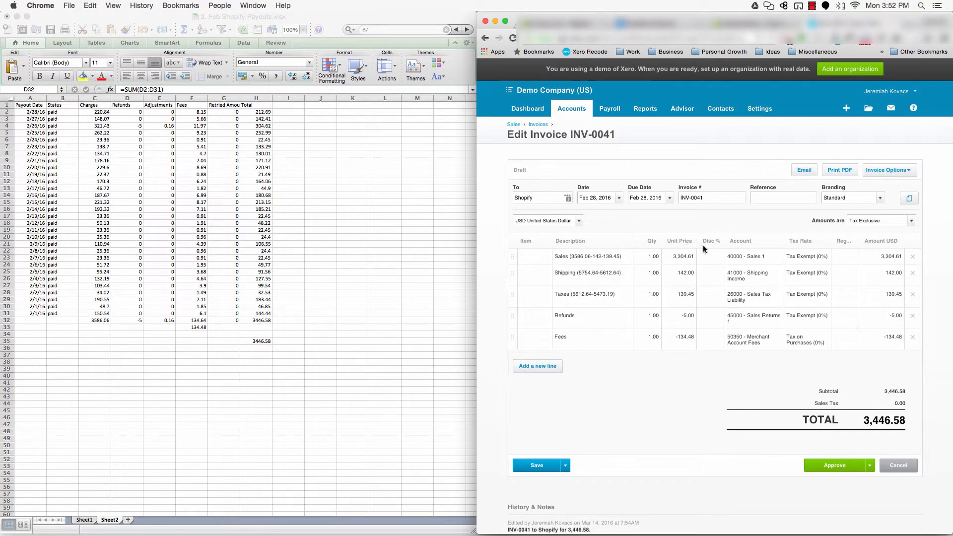
Compare the invoice's Sales unit price with the charges total in C32 of the payouts workbook.
click(684, 258)
click(92, 320)
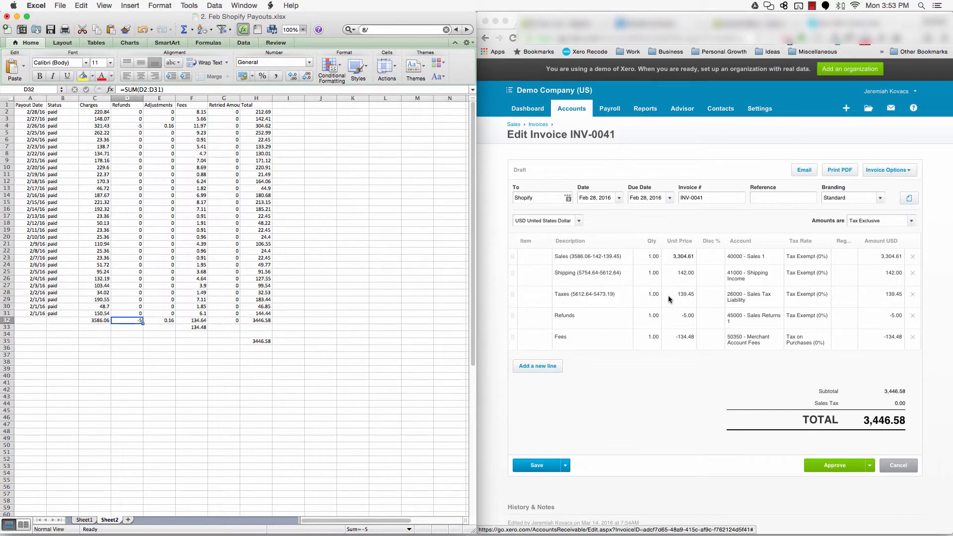
click(93, 321)
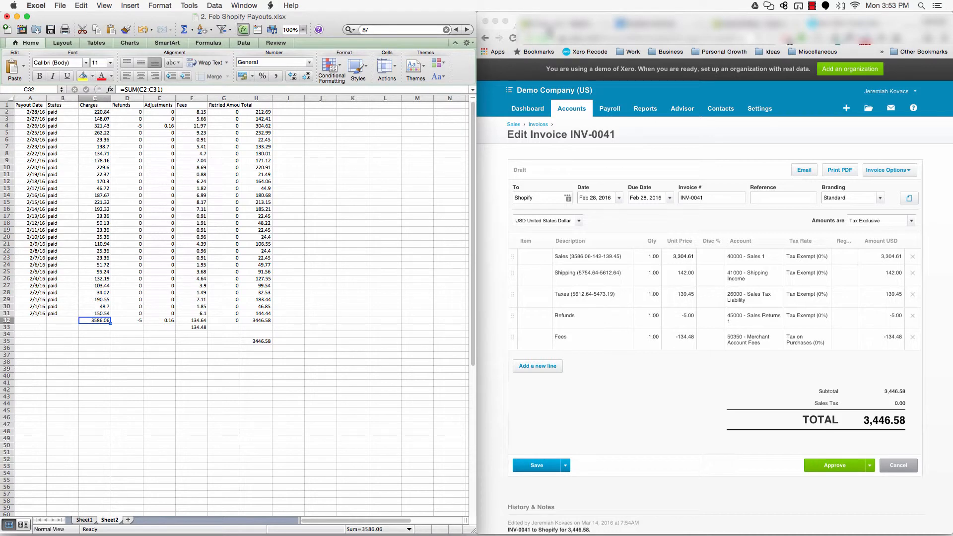
Switch to the Shopify monthly order sales report and review which amounts make up Total Sales, leaving the definition as is.
click(824, 24)
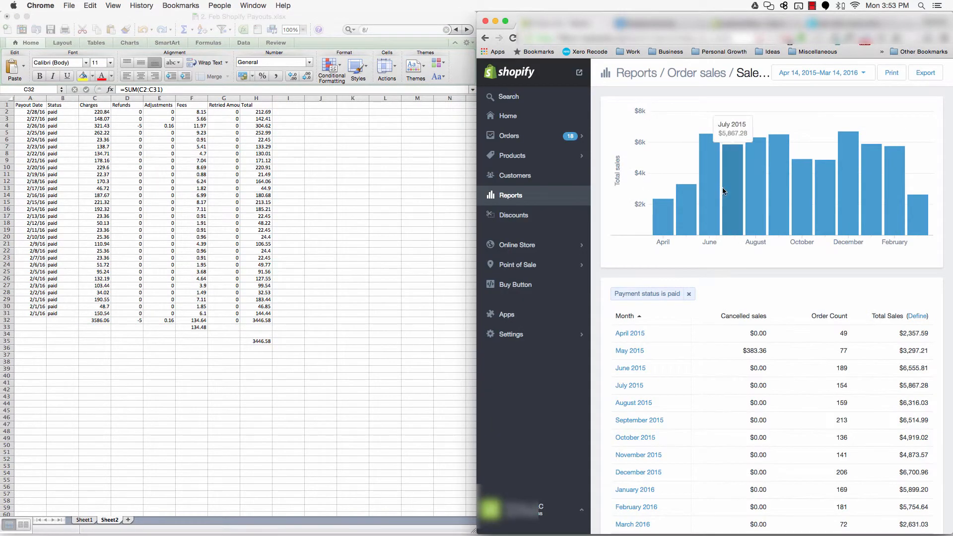
scroll(782, 179, down, 2)
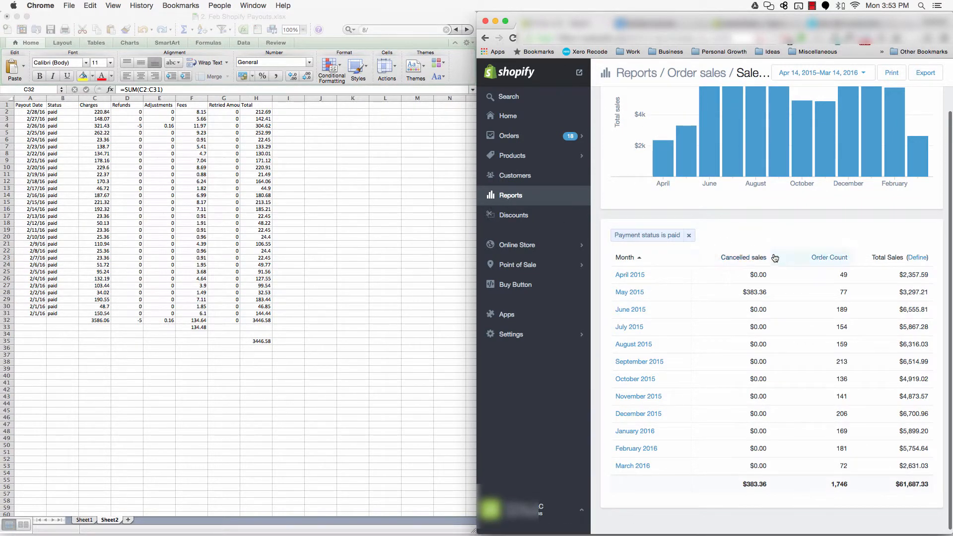
click(917, 258)
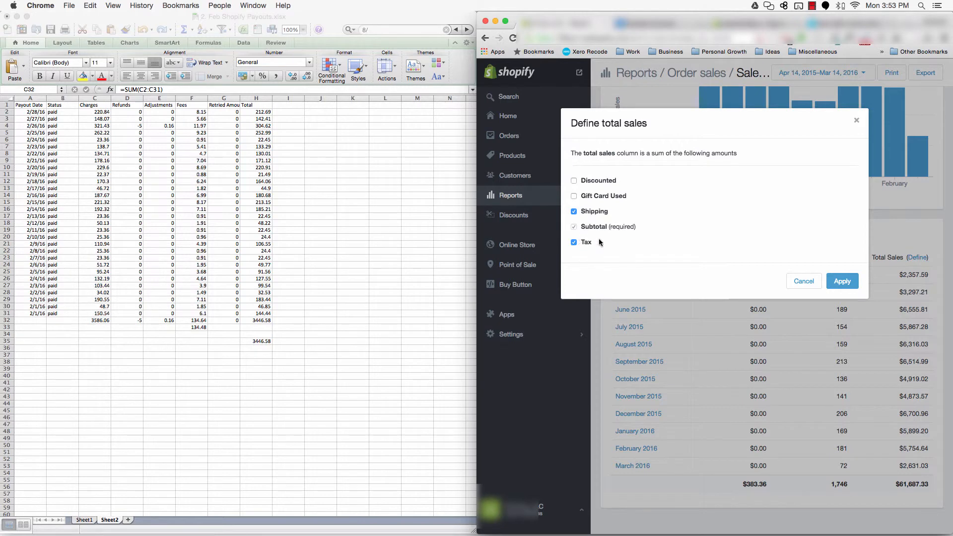
click(804, 281)
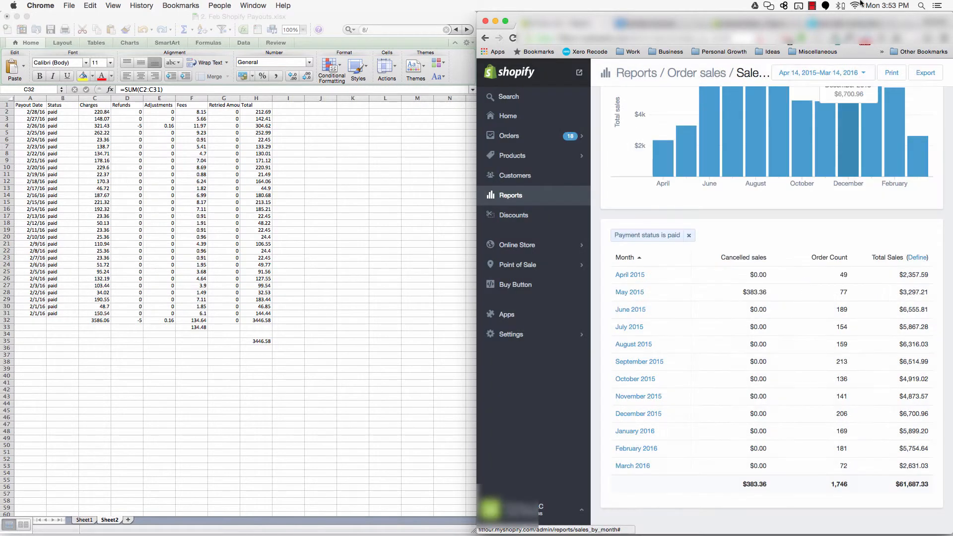
Place the Xero invoice in its own window beside the Shopify report and sort the report's months newest first.
drag(449, 101, 2, 216)
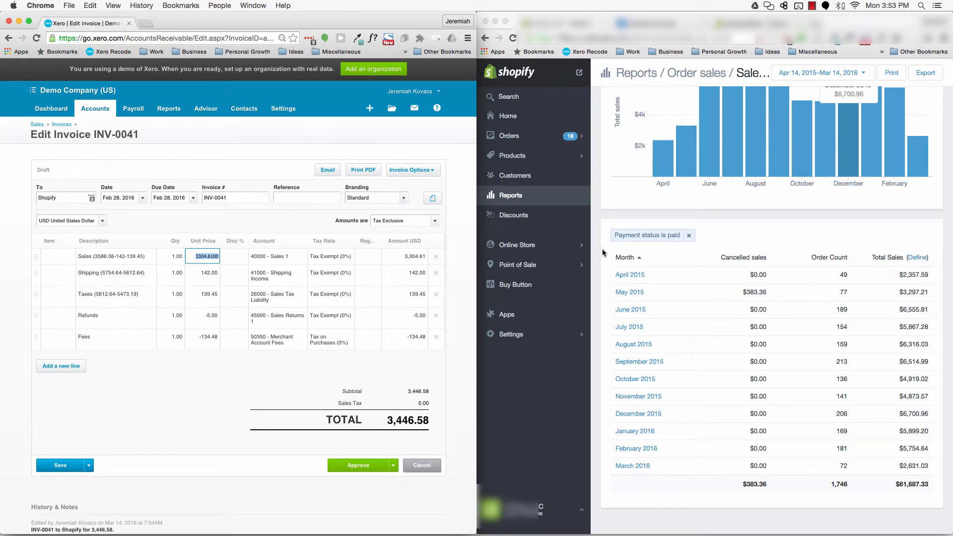
click(628, 258)
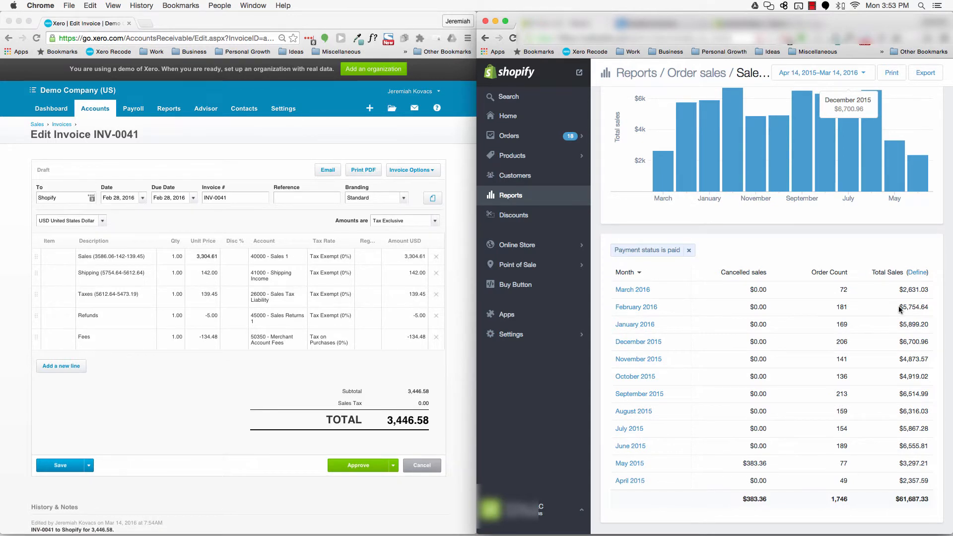
Exclude Shipping from the Total Sales definition in the Shopify report and apply it.
click(918, 272)
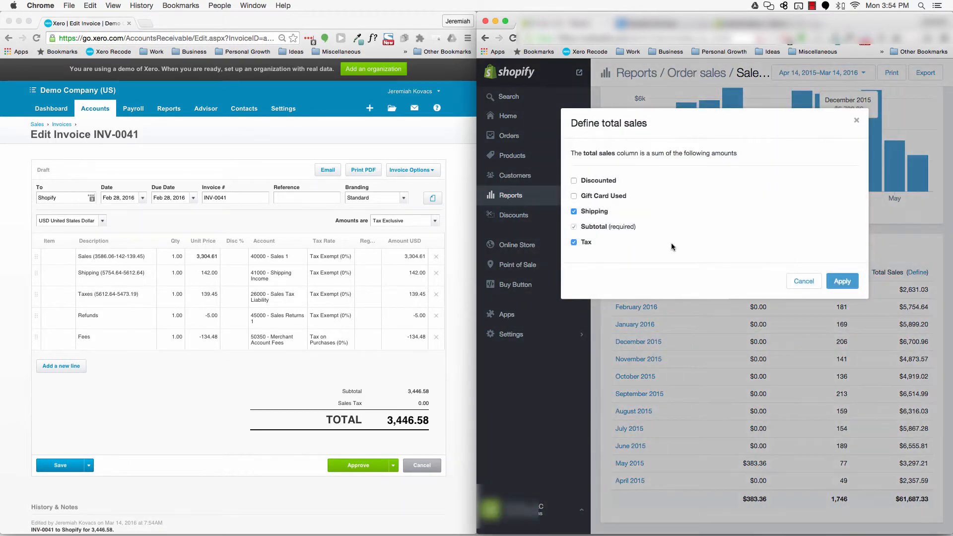
click(574, 212)
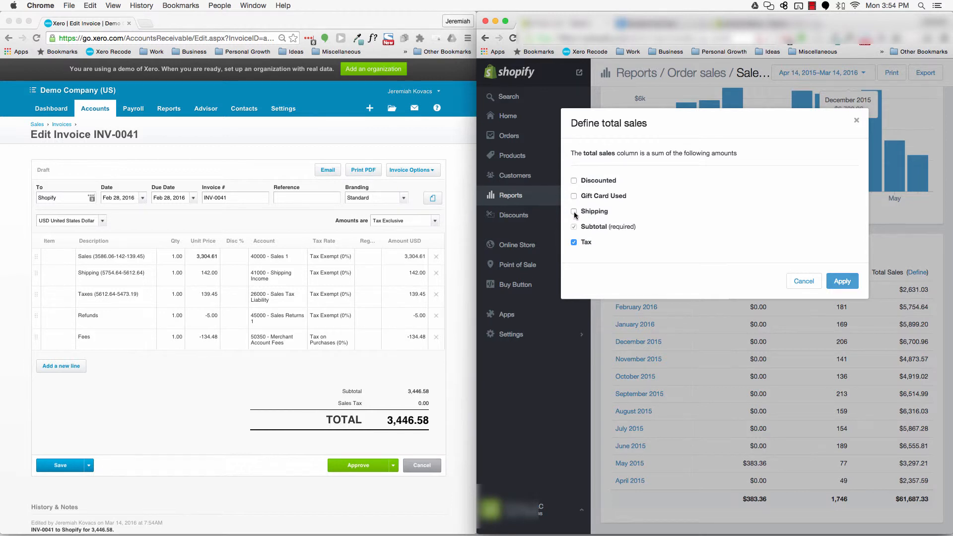
click(839, 282)
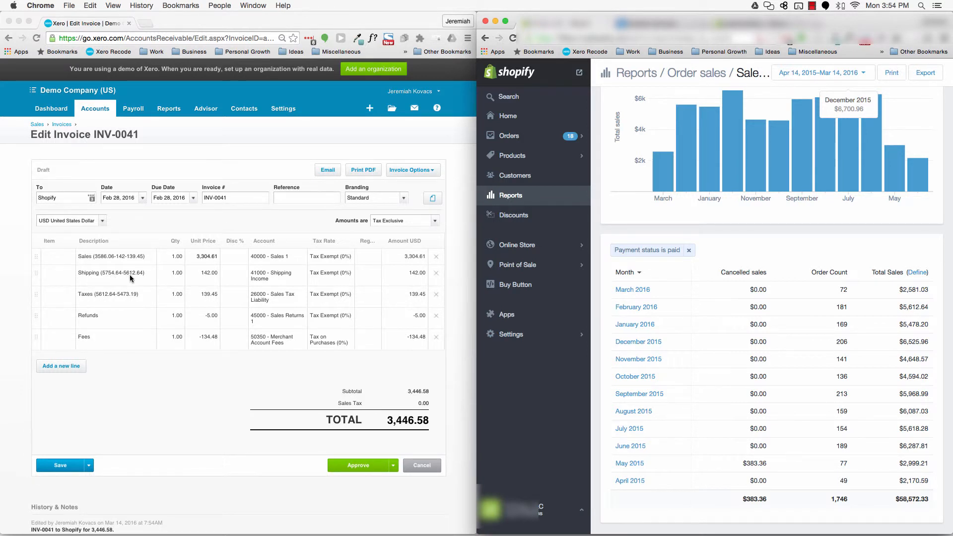
Copy the calculation 5754.64-5612.64 from the Shipping line's description into its unit price and let Xero compute it.
click(200, 273)
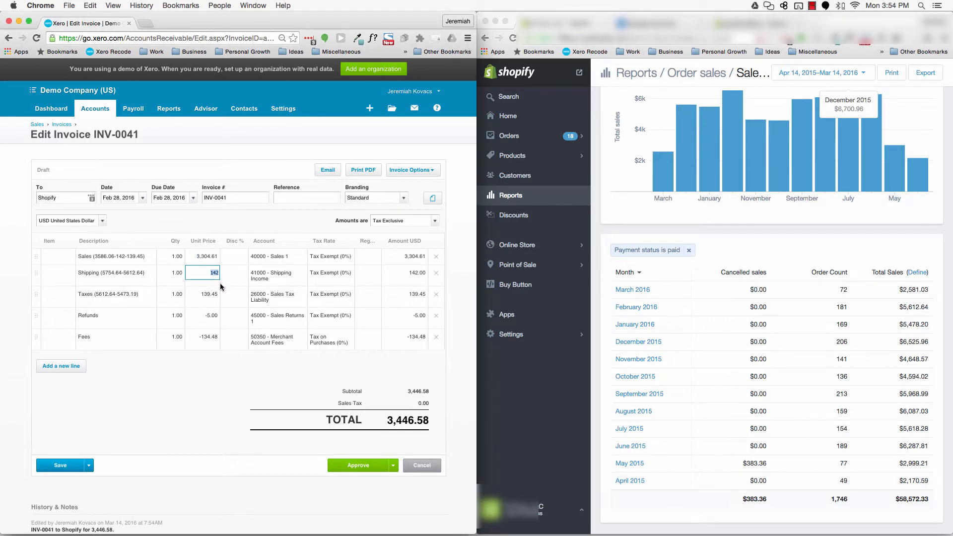
click(112, 276)
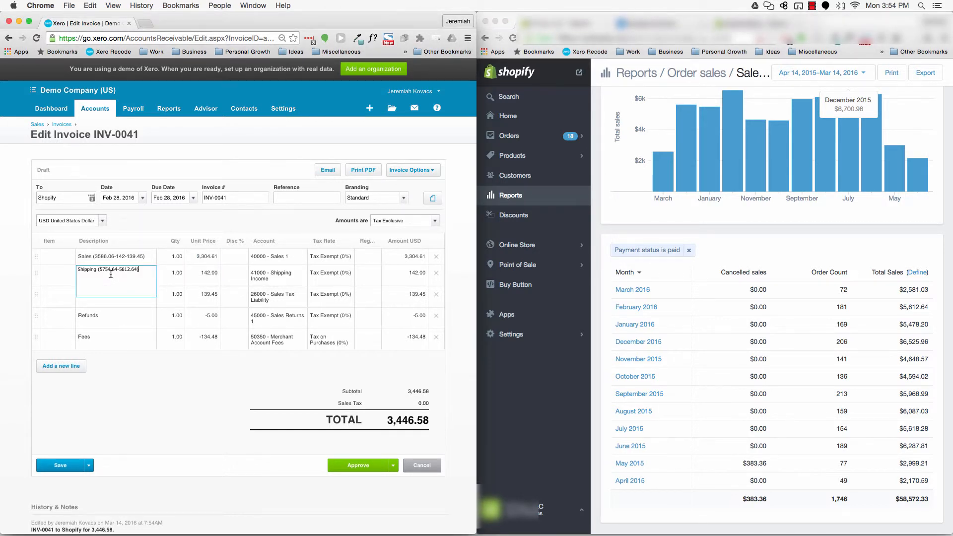
drag(100, 271, 138, 273)
key(super+c)
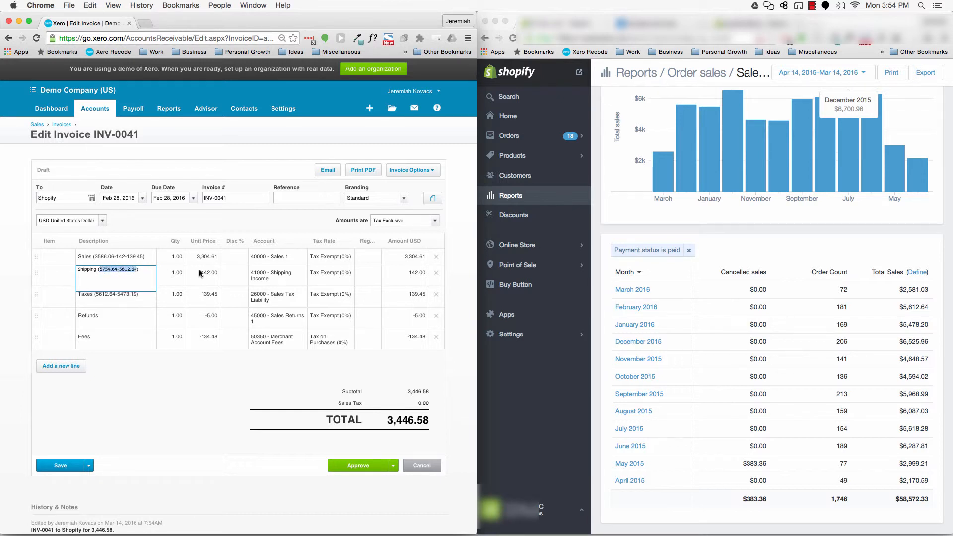
click(201, 272)
key(super+v)
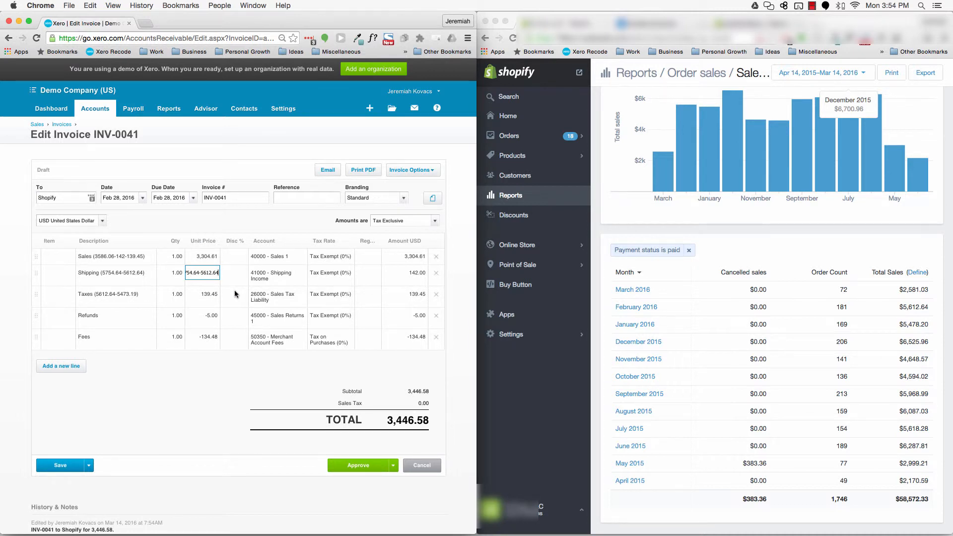
key(Tab)
Exclude Tax from the Total Sales definition as well and apply it, leaving only Subtotal.
click(921, 275)
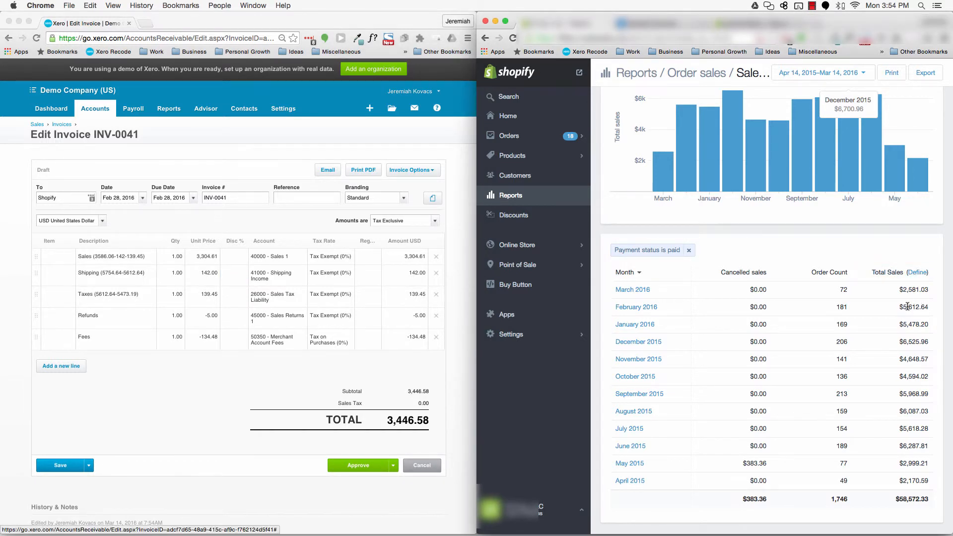
click(919, 271)
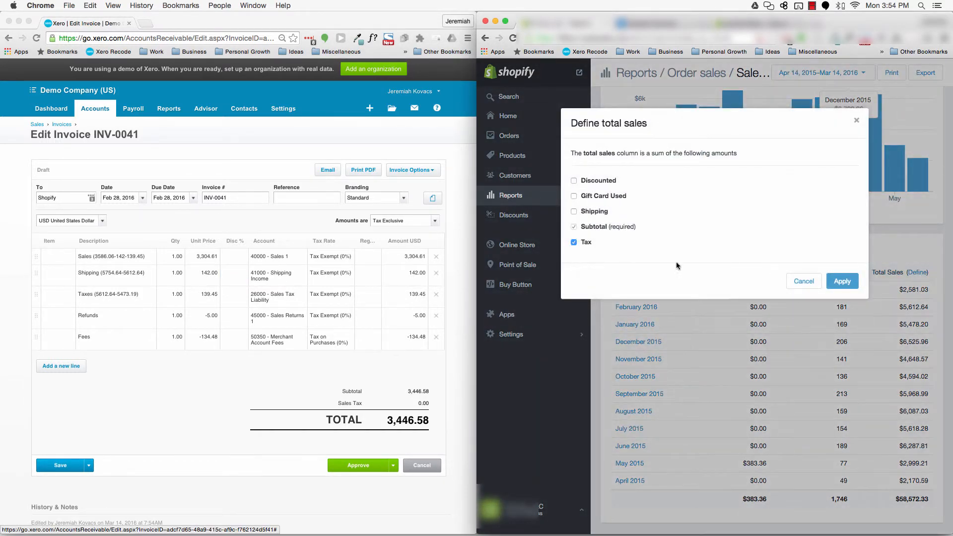
click(574, 243)
click(842, 282)
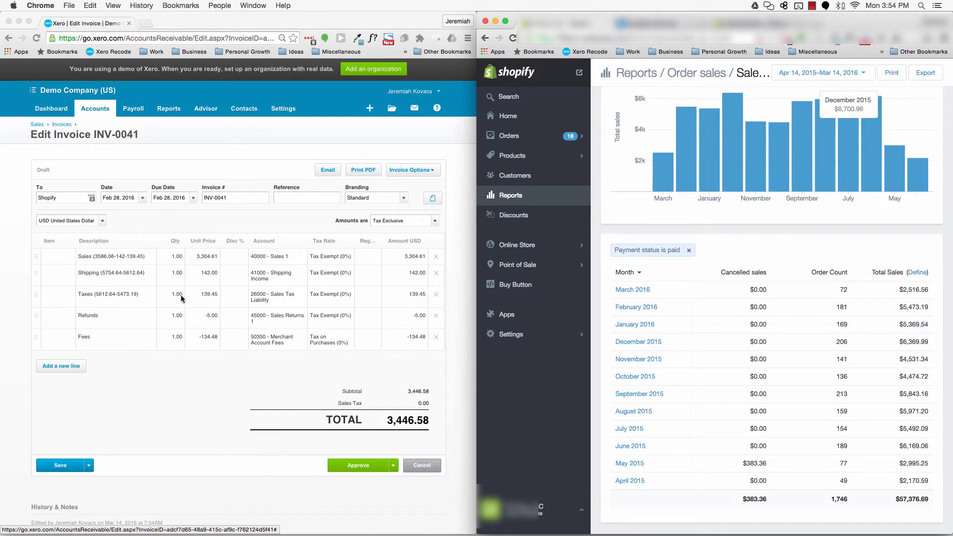
Check the invoice's Shipping and Taxes unit prices against the February 2016 figures in the Shopify report.
click(207, 294)
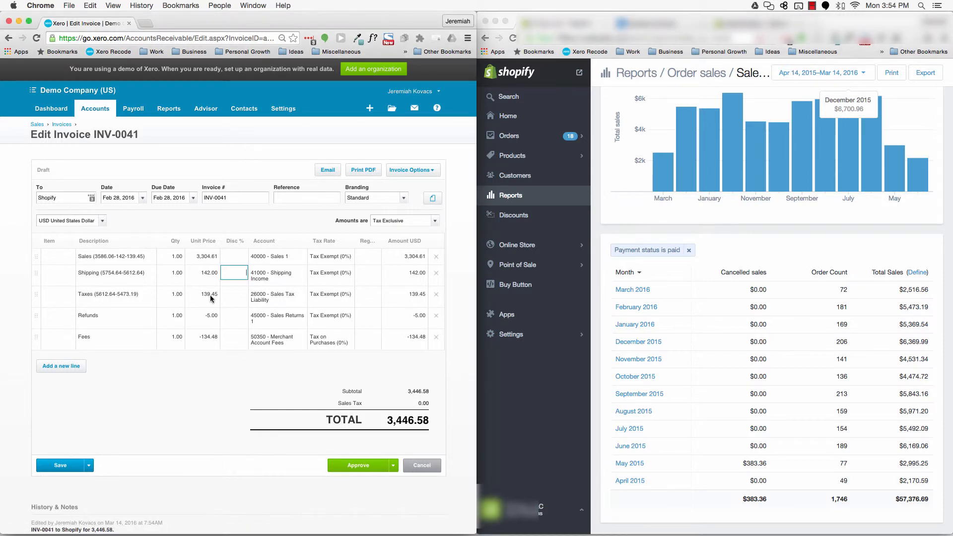
click(206, 275)
click(207, 295)
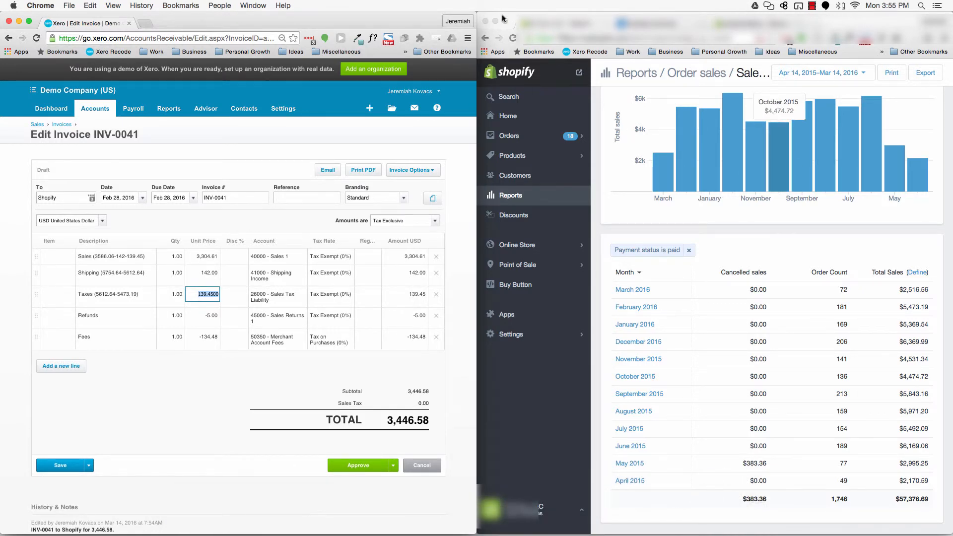
Return to the payouts workbook in Excel and check the invoice's Sales calculation, Sales unit price and overall total against it.
key(super+Tab)
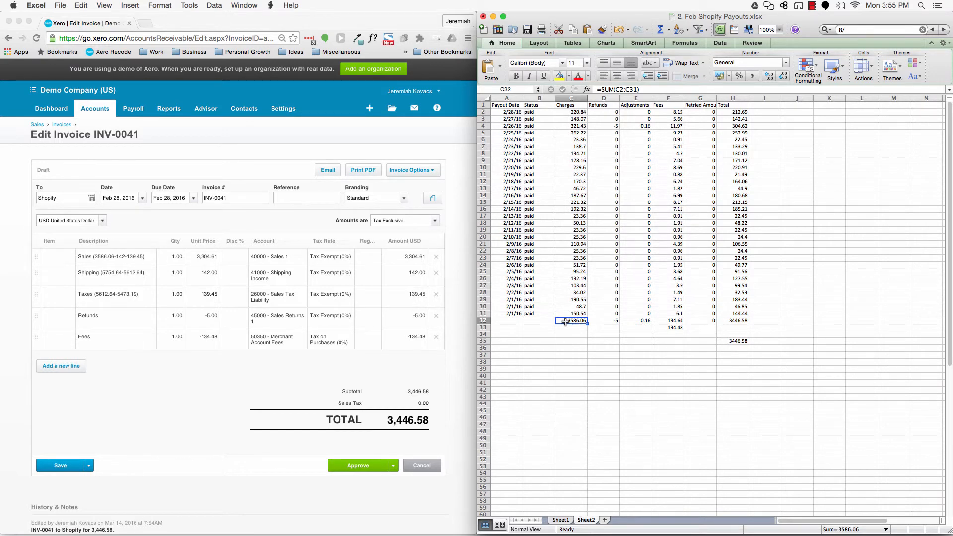
click(134, 257)
click(121, 256)
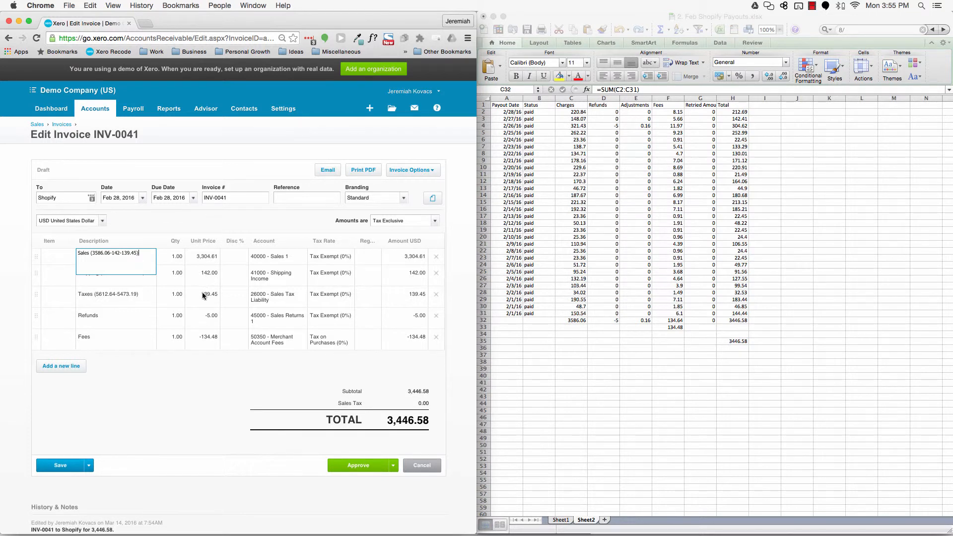
click(208, 257)
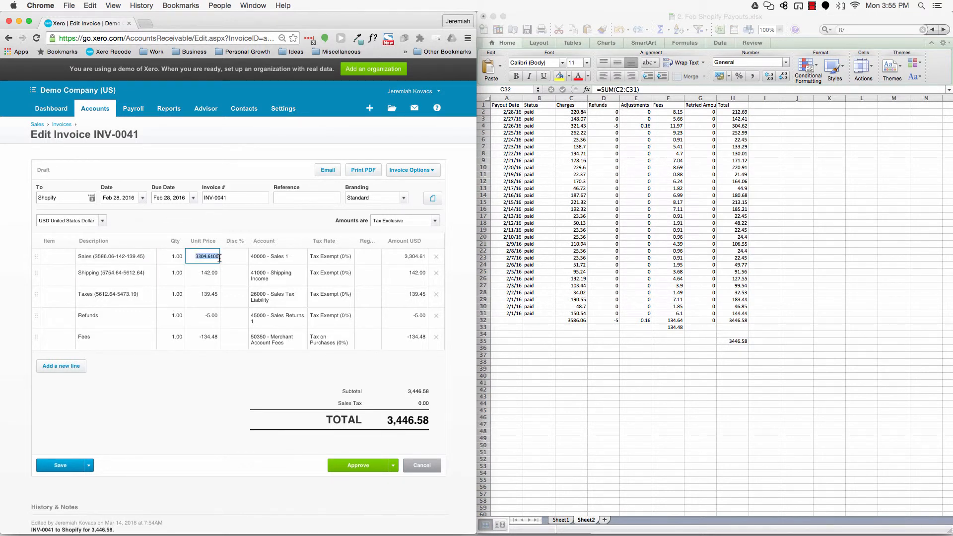
click(226, 259)
click(386, 422)
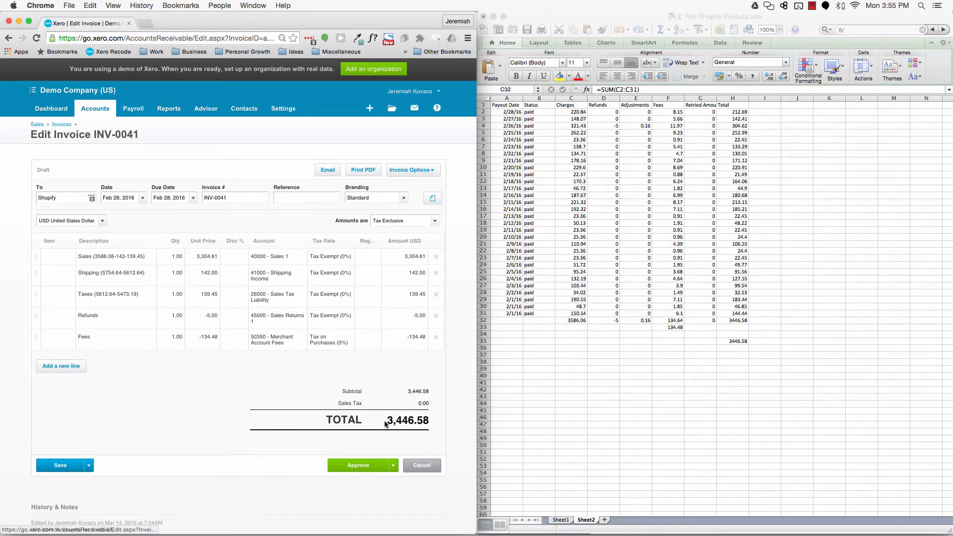
Compare the invoice's total with the sum of the payouts workbook's Total column and approve the invoice.
drag(388, 422, 434, 421)
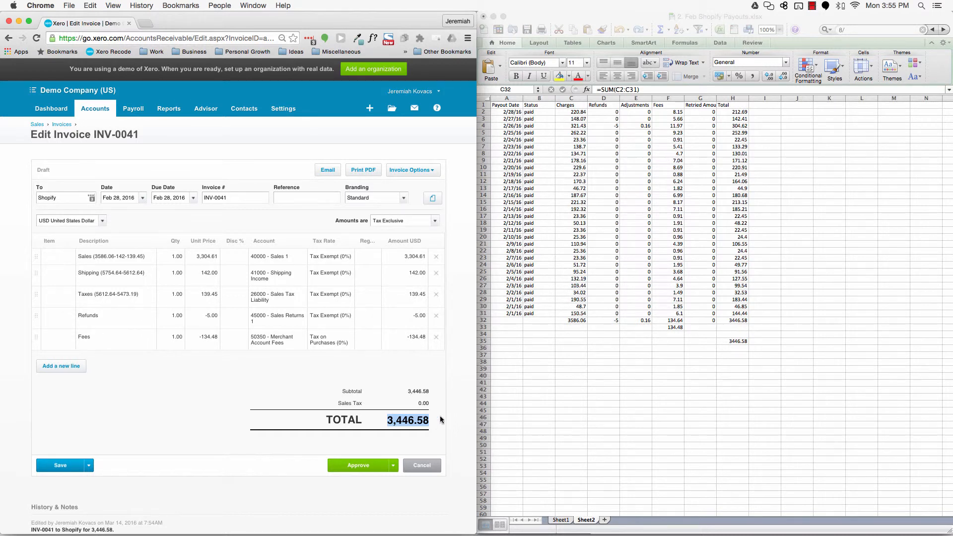
click(741, 304)
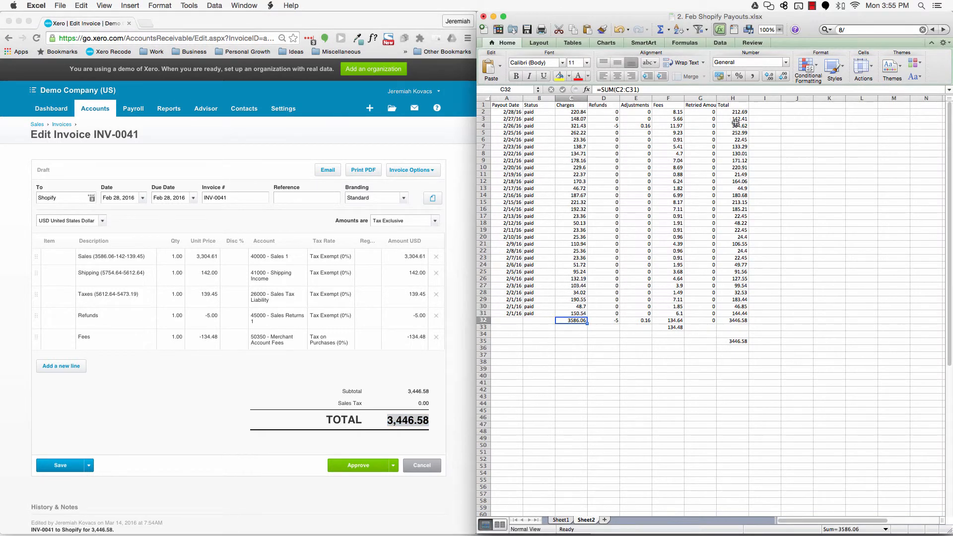
click(729, 321)
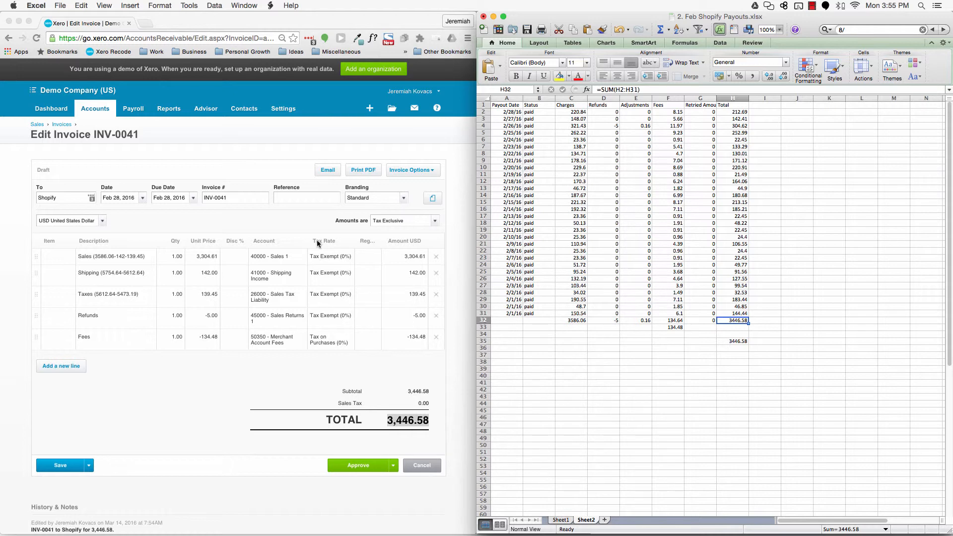
click(118, 256)
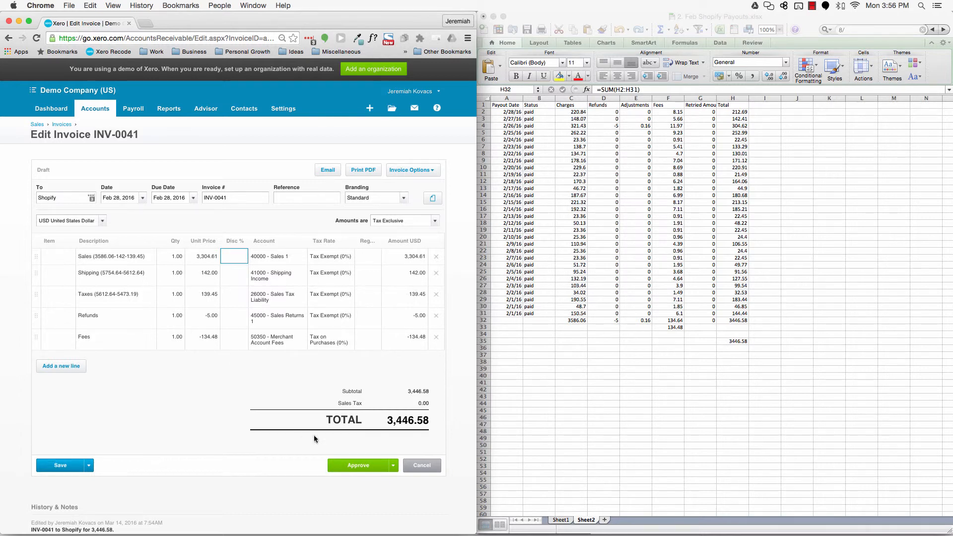
click(356, 470)
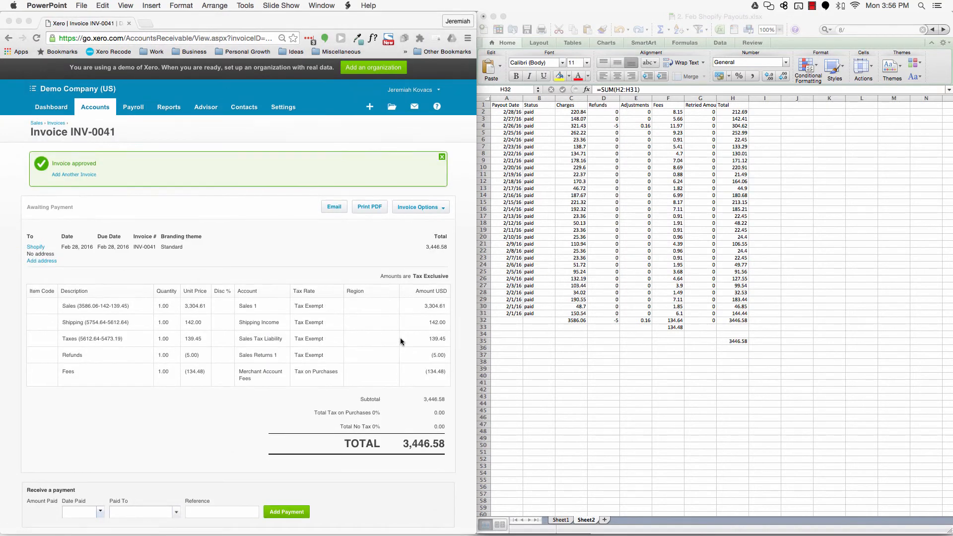
Record the full invoice payment dated Feb 28, 2016 to 21899 - Shopify Payments Clearing Account with the reference February Payouts.
scroll(401, 341, down, 2)
scroll(401, 341, down, 1)
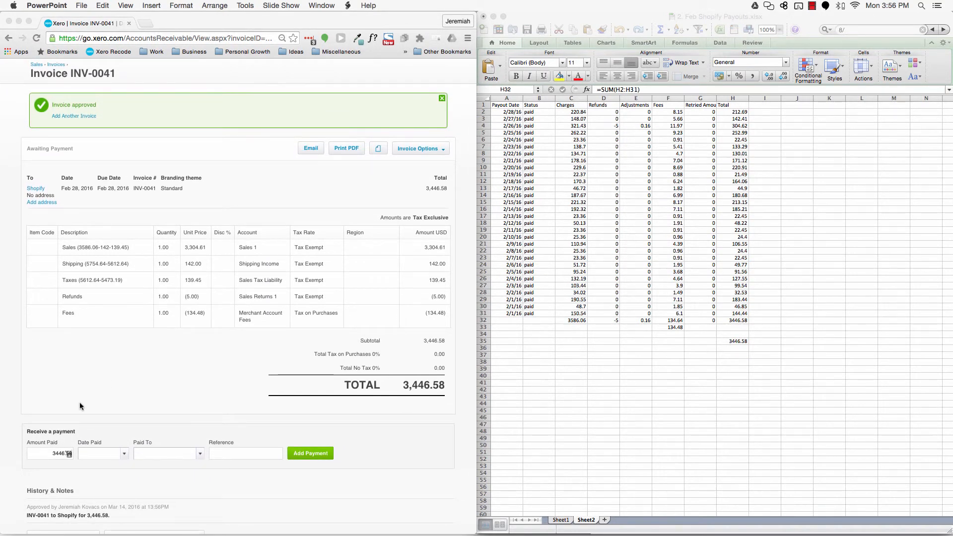
click(91, 454)
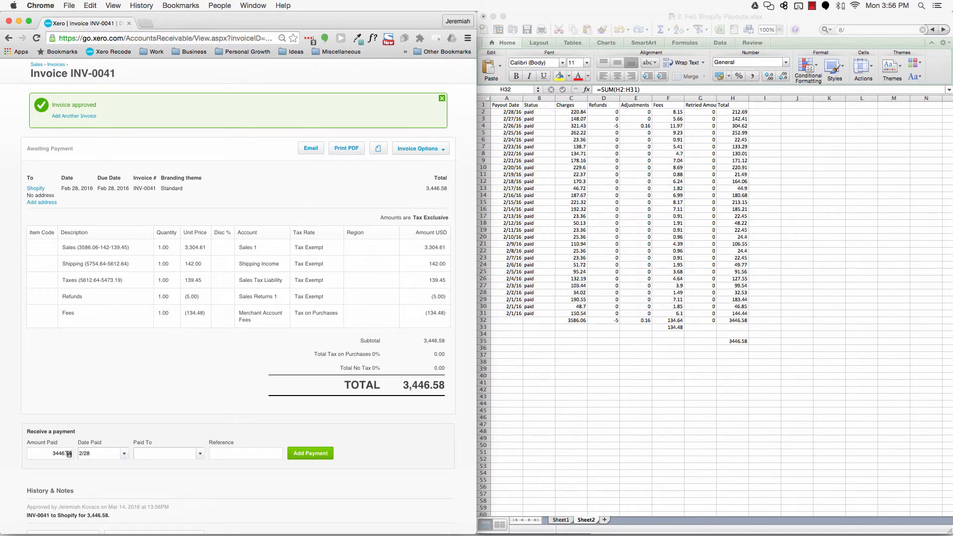
key(Tab)
text(sho)
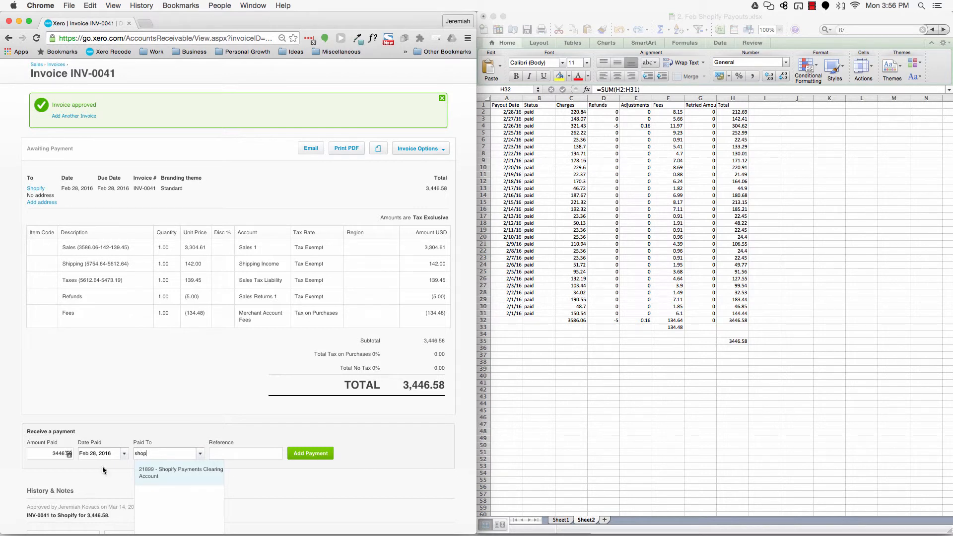
click(148, 476)
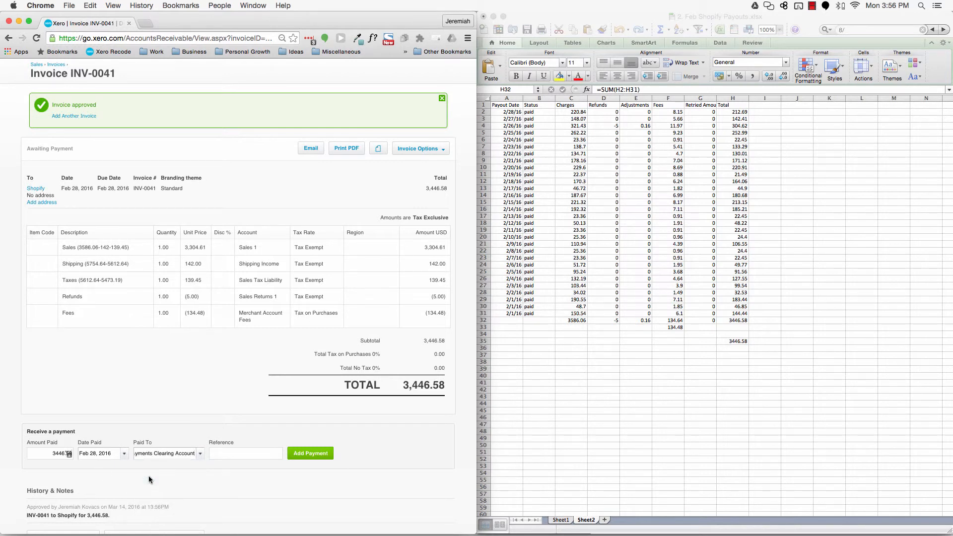
click(232, 454)
text(February Payouts)
click(310, 454)
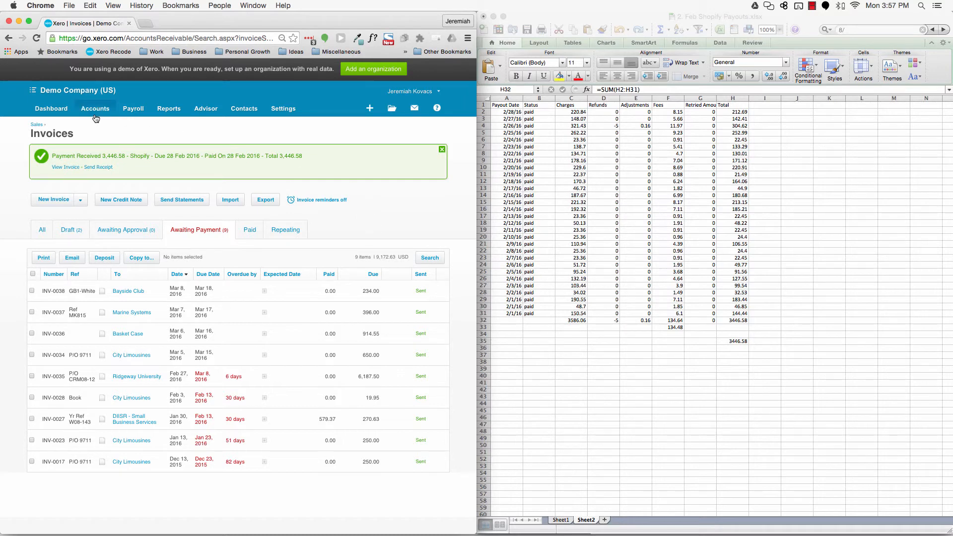
Open the Account Transactions report and select the account 21899 - Shopify Payments Clearing Account.
click(170, 111)
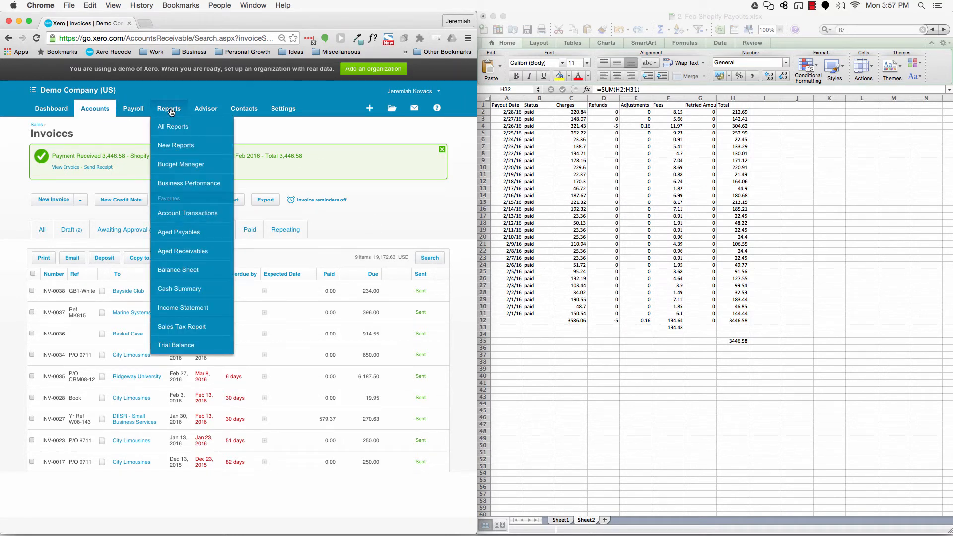
click(175, 214)
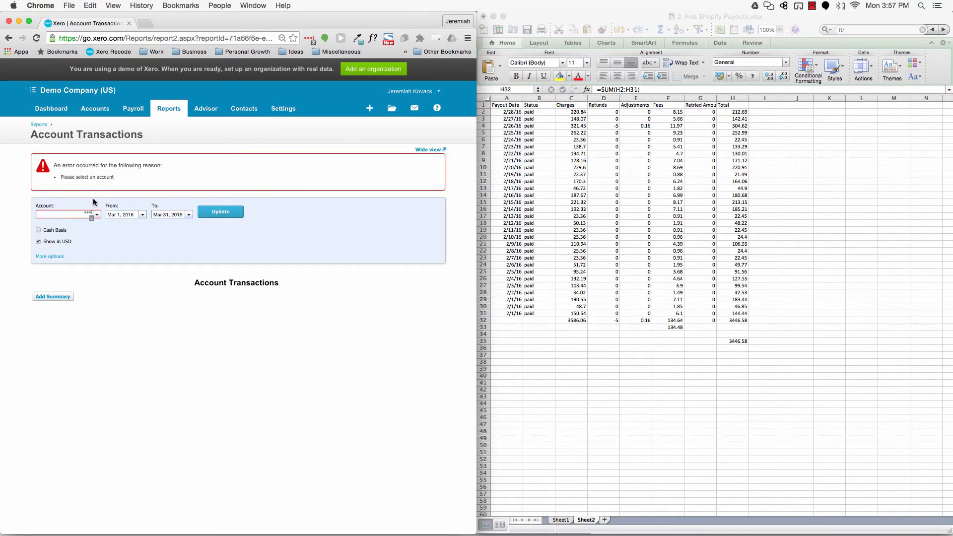
click(98, 215)
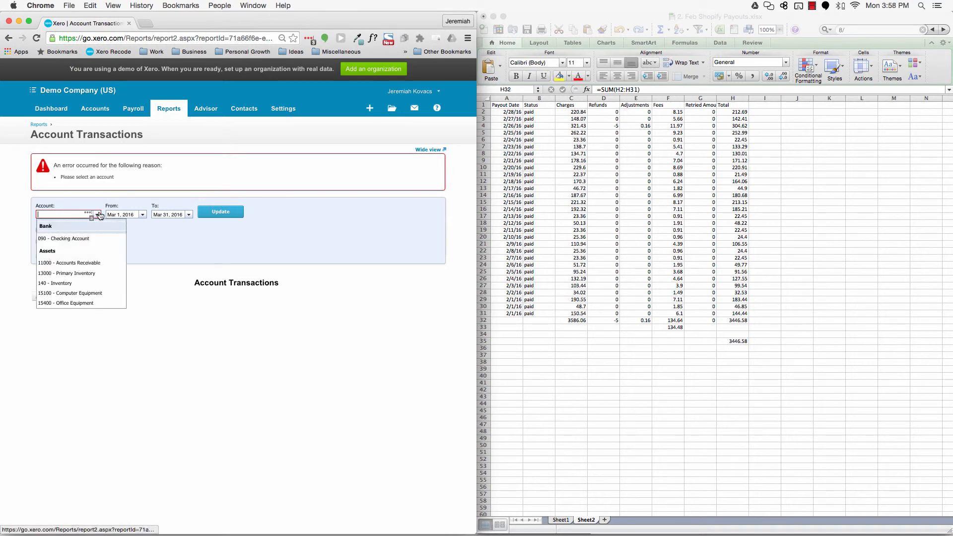
text(shop)
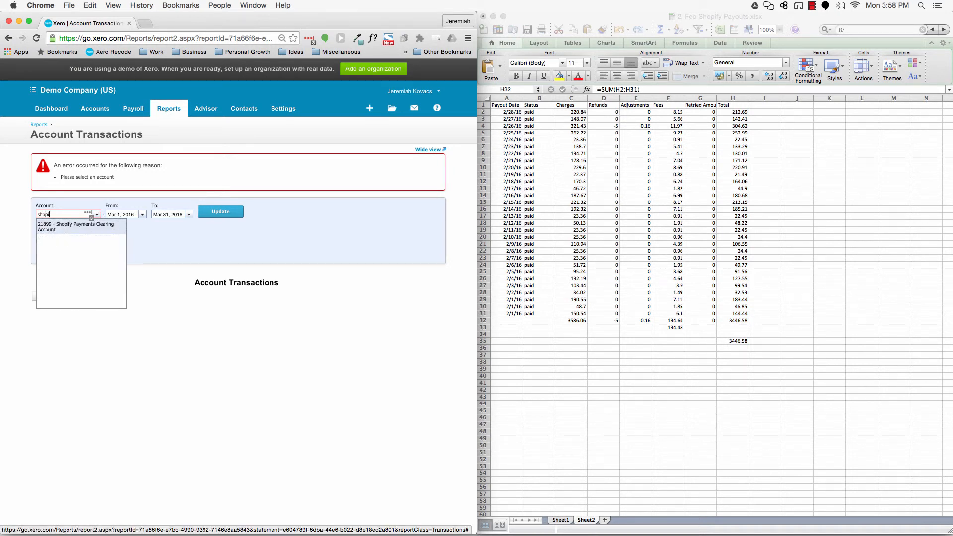
text(i)
click(70, 232)
Set the report period from Feb 1, 2016 to Feb 28, 2016 and update the report.
click(121, 214)
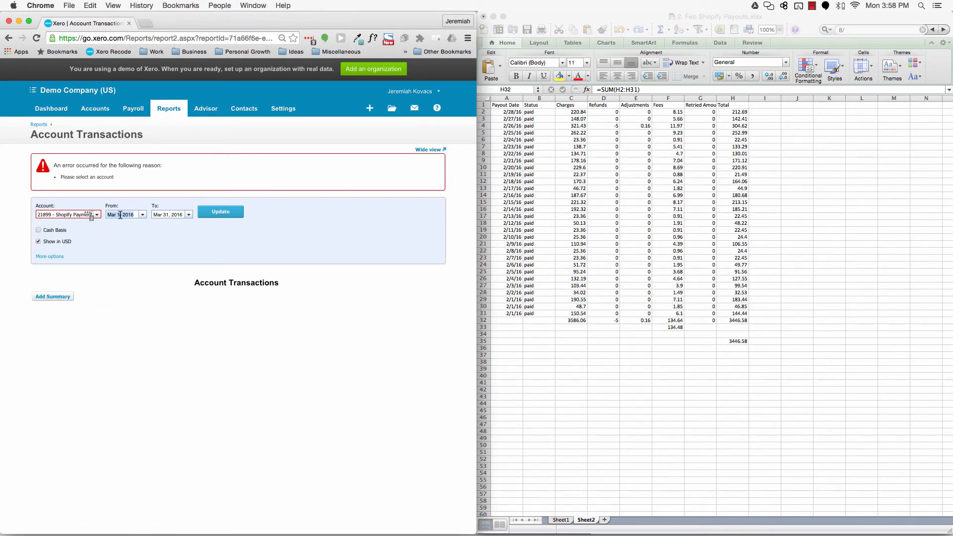
text(Feb 1, 2016)
key(Tab)
text(2/28)
click(221, 213)
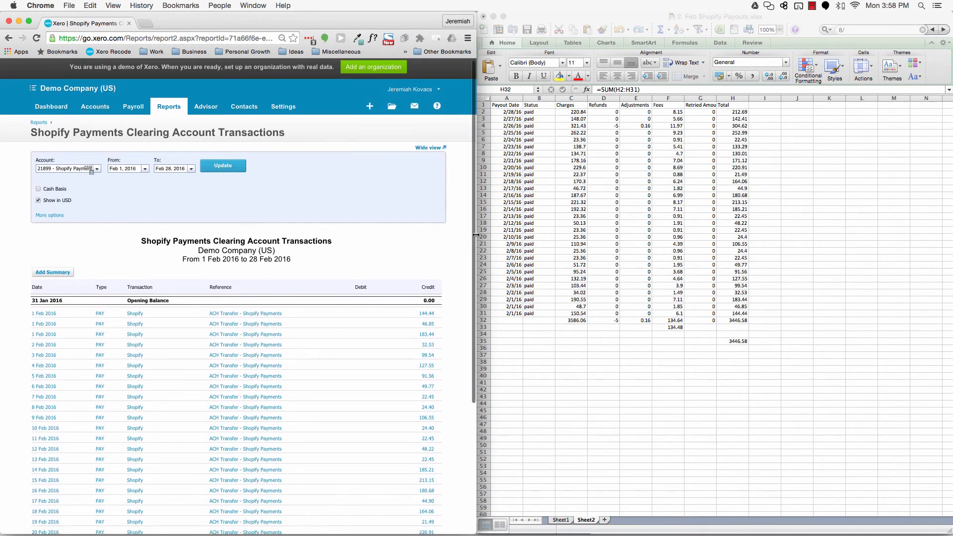
Widen the browser window and set the clearing account report to show 50 items per page.
drag(476, 235, 881, 260)
scroll(657, 258, down, 3)
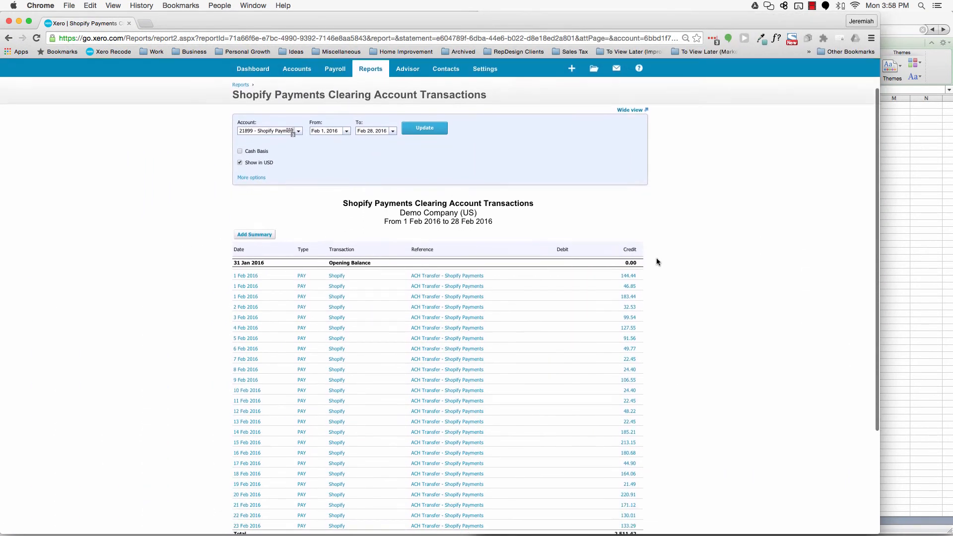
scroll(573, 345, down, 2)
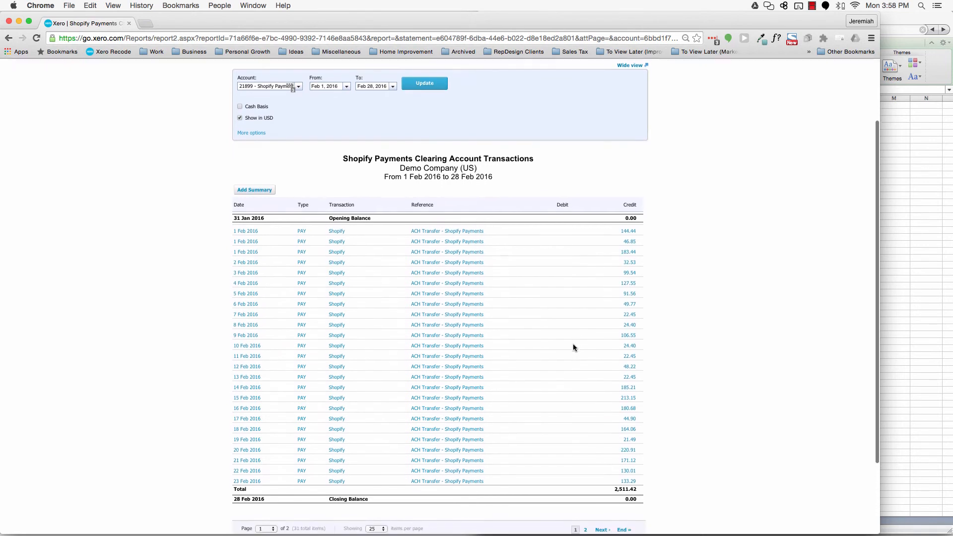
scroll(735, 303, down, 3)
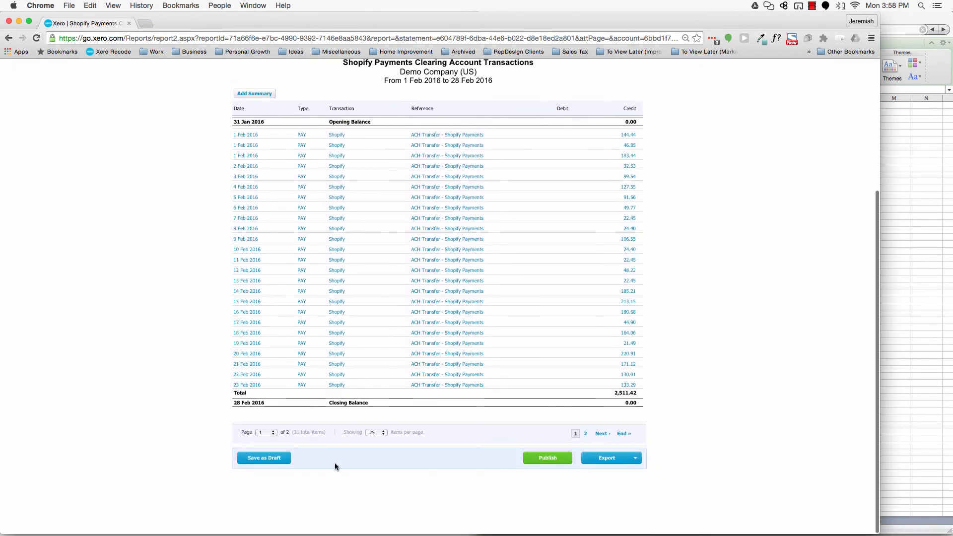
click(376, 433)
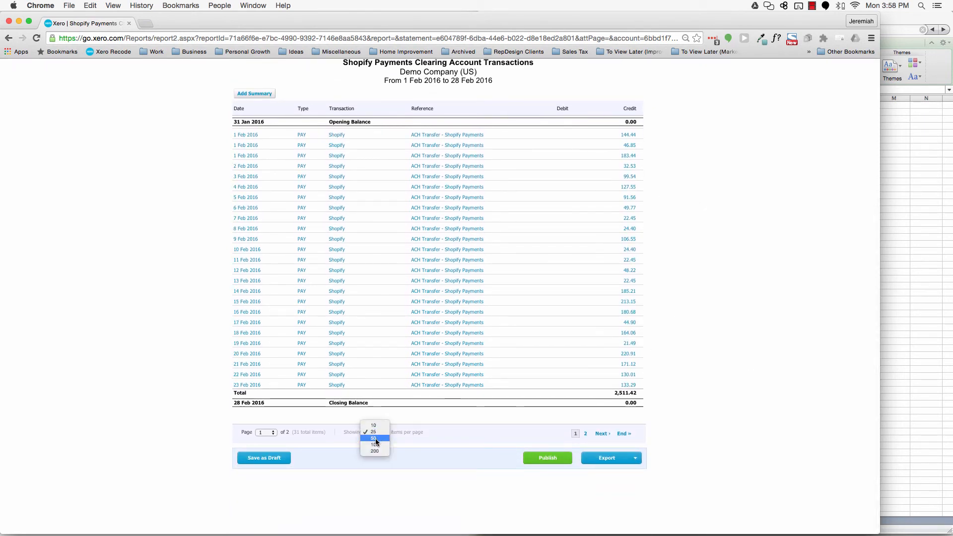
click(377, 438)
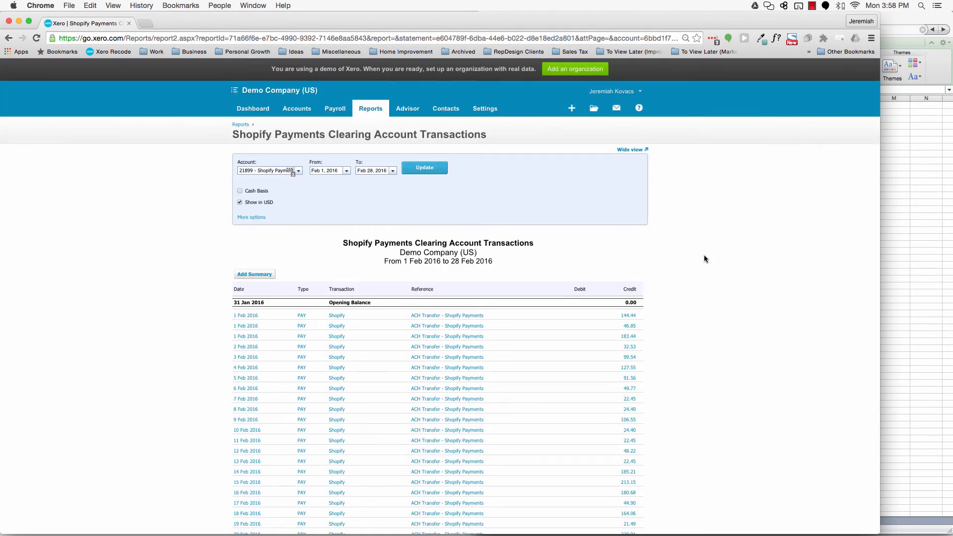
Review the clearing account's February debit and credit totals and closing balance, and switch back to the payouts workbook in Excel.
scroll(704, 255, down, 10)
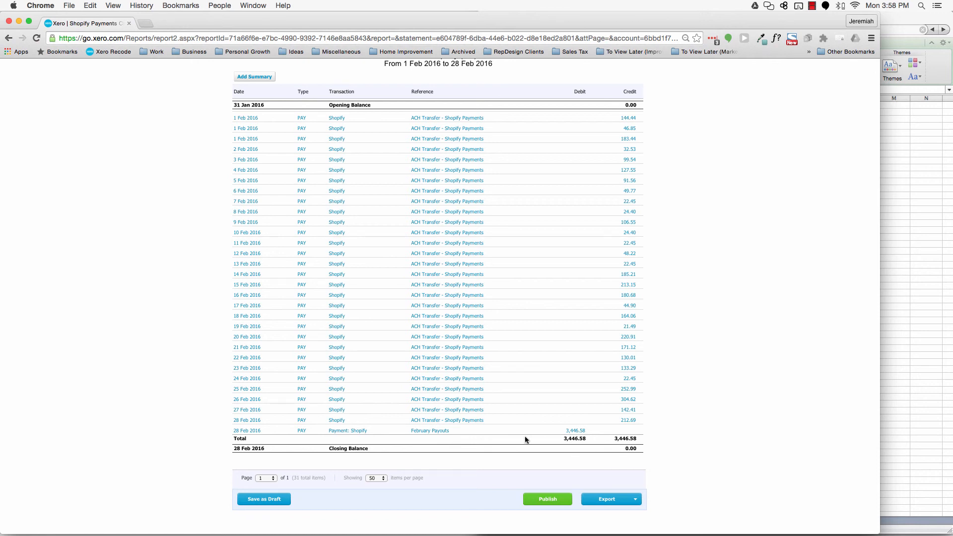
scroll(526, 439, up, 1)
scroll(525, 439, down, 1)
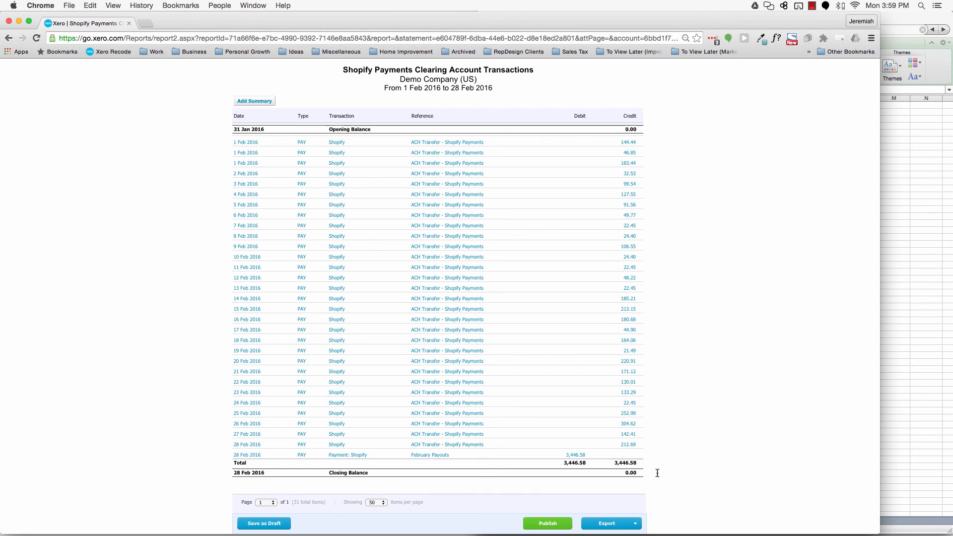
click(926, 322)
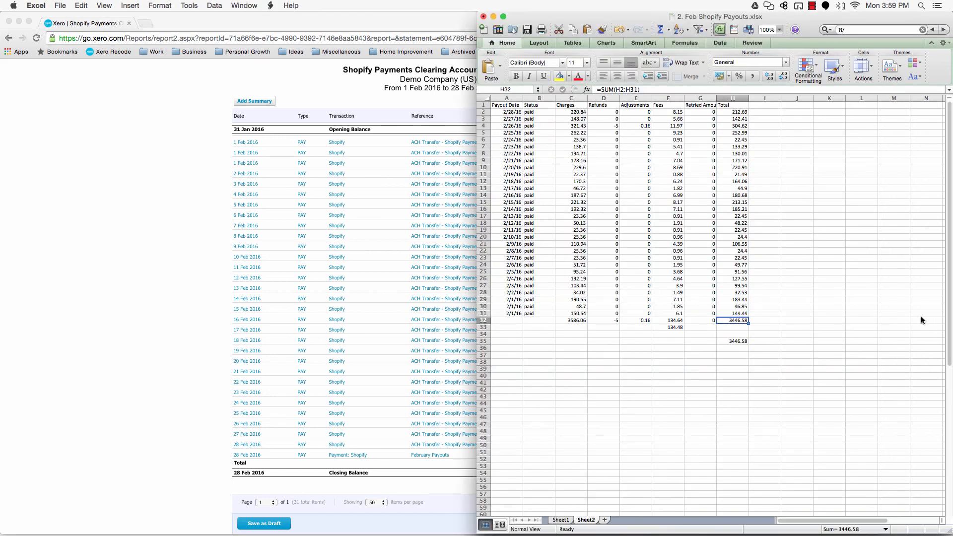